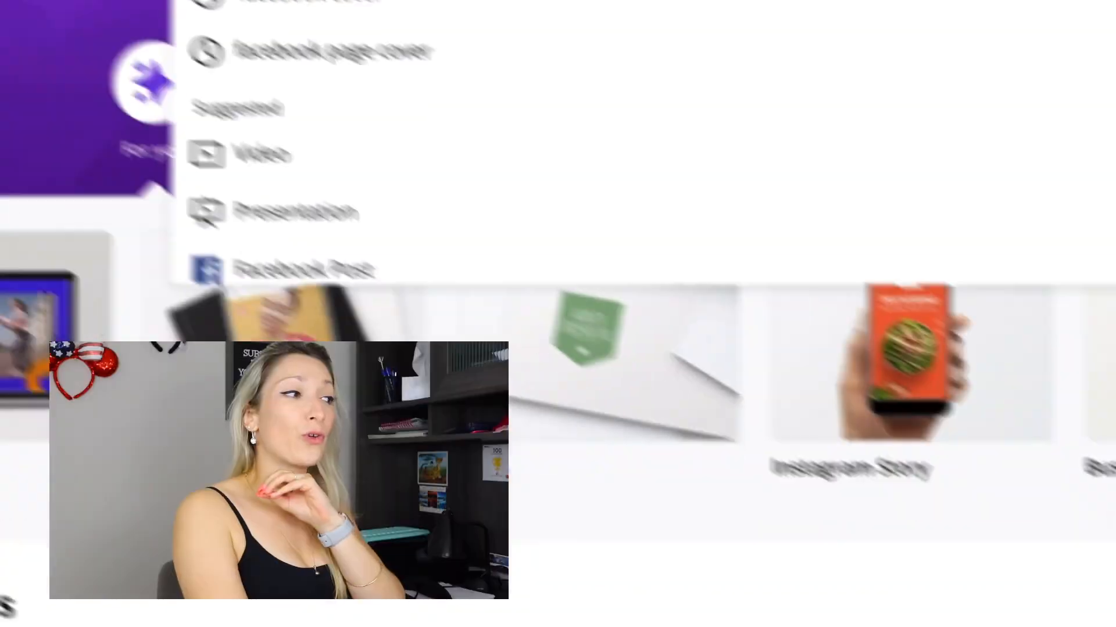
Step: Search the templates for "link in bio"
{"action": "type", "text": "link"}
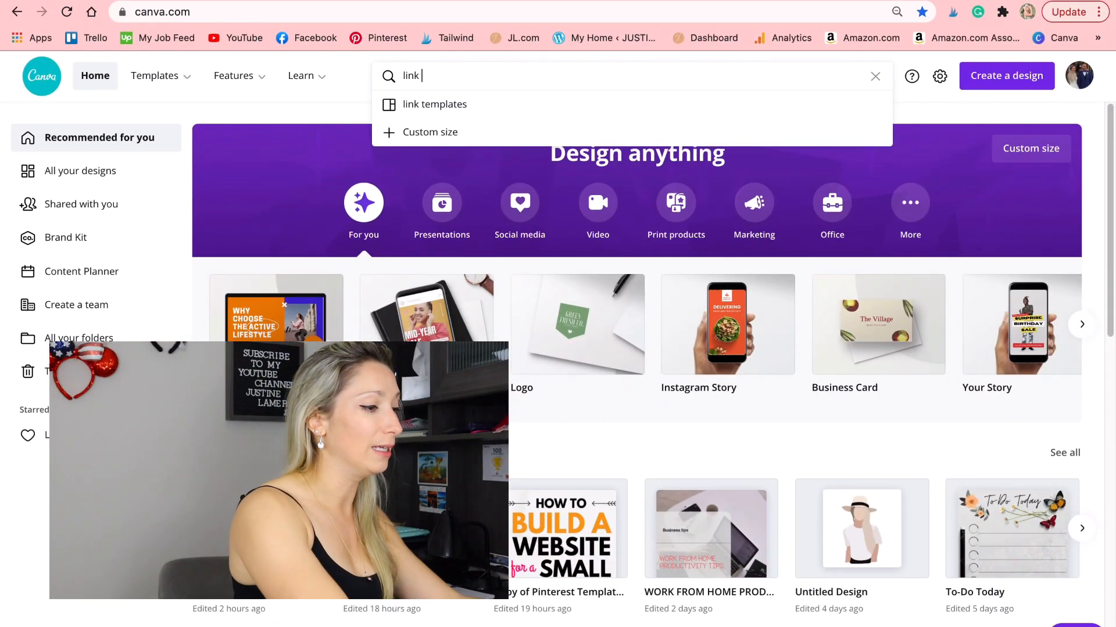
{"action": "type", "text": " in bio"}
{"action": "key", "text": "Return"}
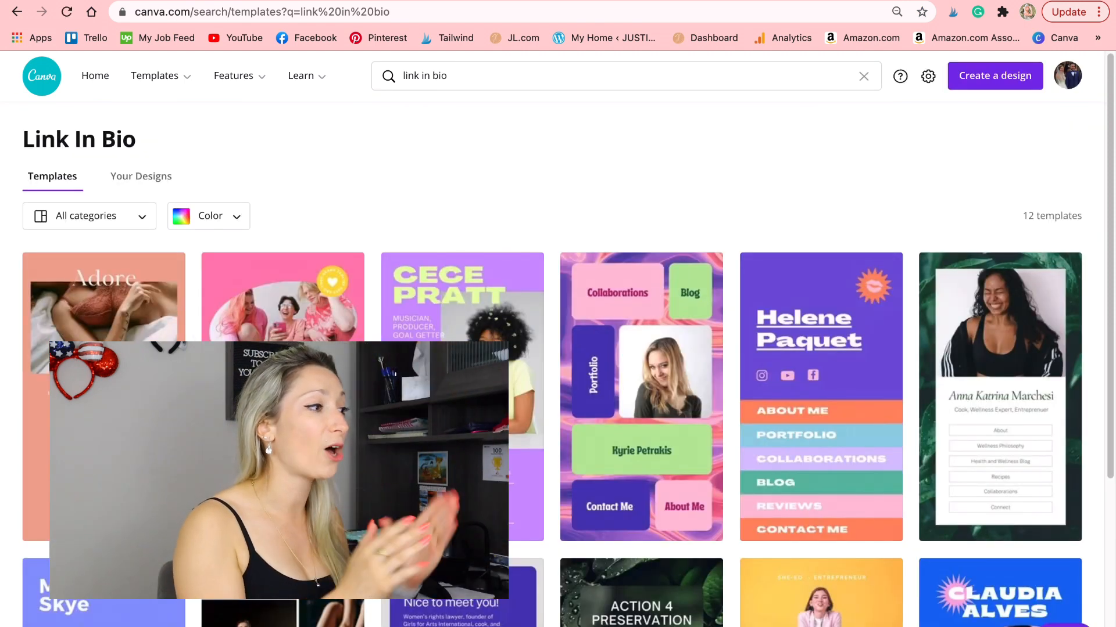
Step: Browse the link-in-bio templates and open the green leaf design with the portrait above six white link buttons
{"action": "scroll", "coordinate": [854, 423], "scroll_direction": "down", "scroll_amount": 4}
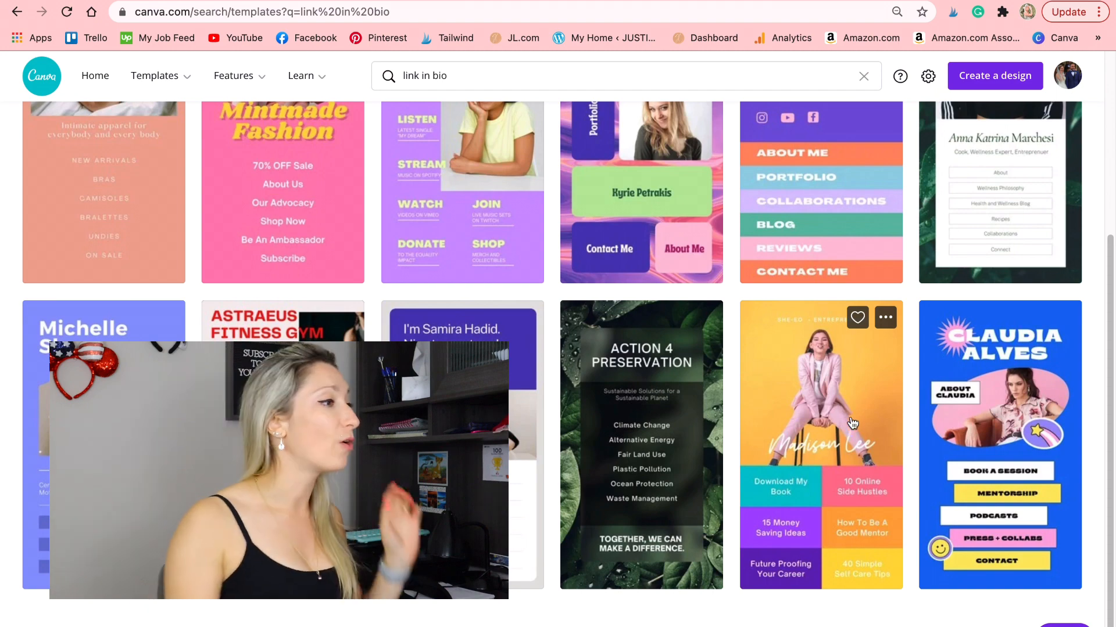
{"action": "scroll", "coordinate": [852, 422], "scroll_direction": "up", "scroll_amount": 3}
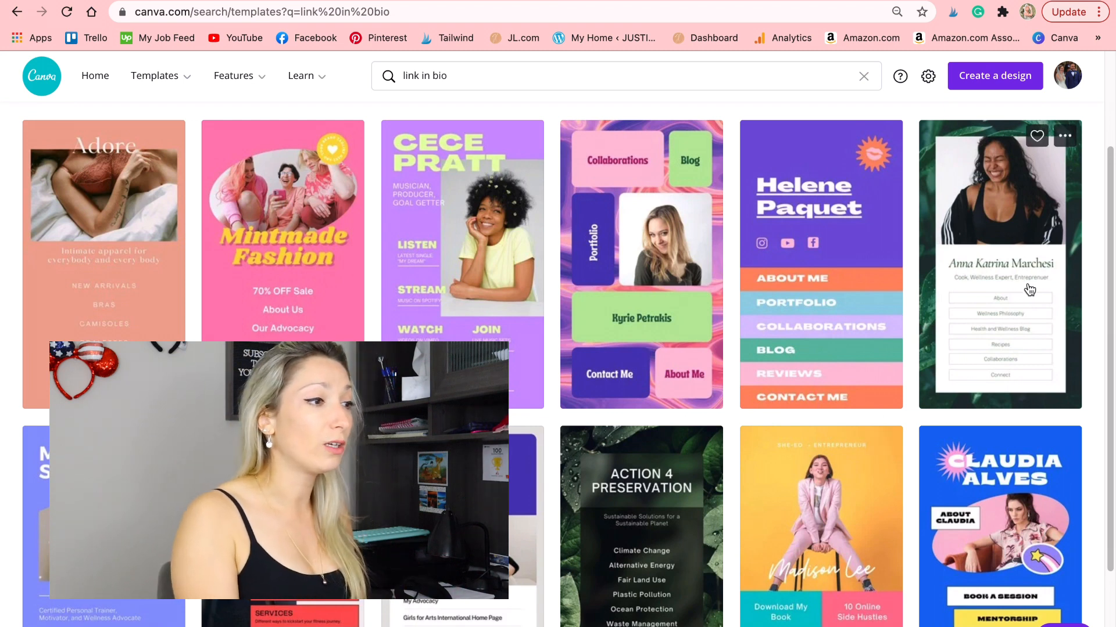
{"action": "left_click", "coordinate": [981, 247]}
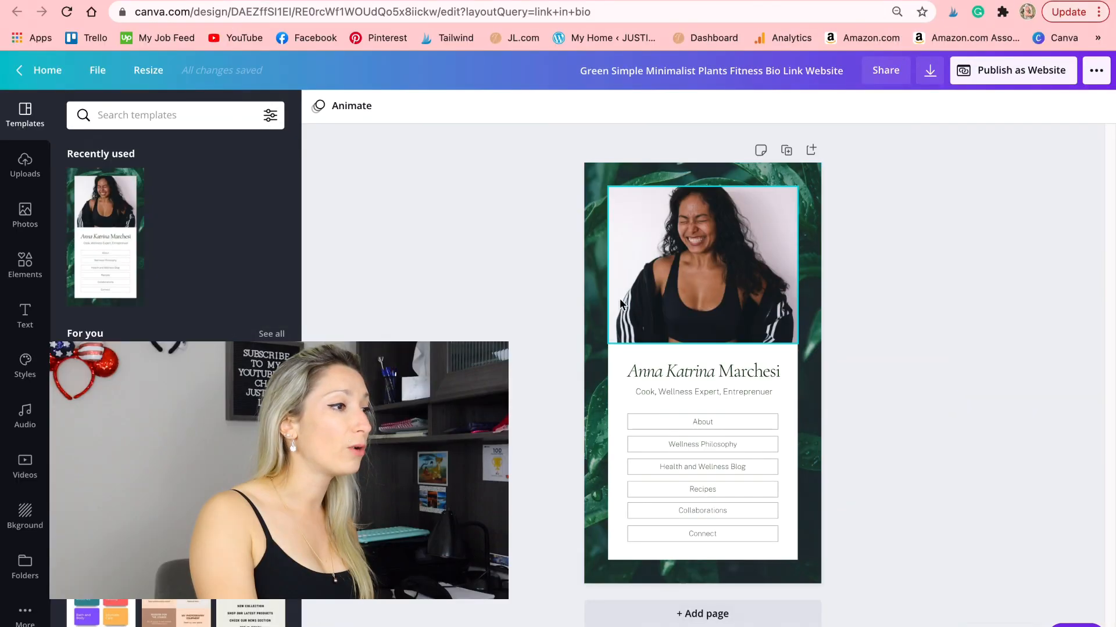
Step: Add the stock photo with clipboard, coffee and eucalyptus to the page and delete the green leaf background
{"action": "left_click", "coordinate": [805, 233]}
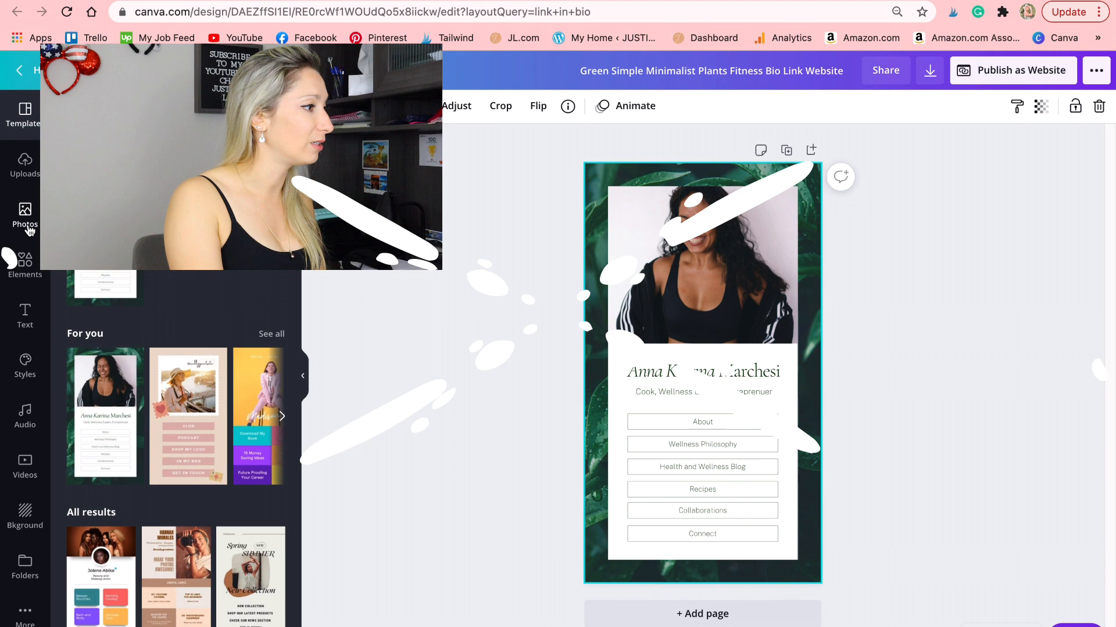
{"action": "left_click", "coordinate": [28, 228]}
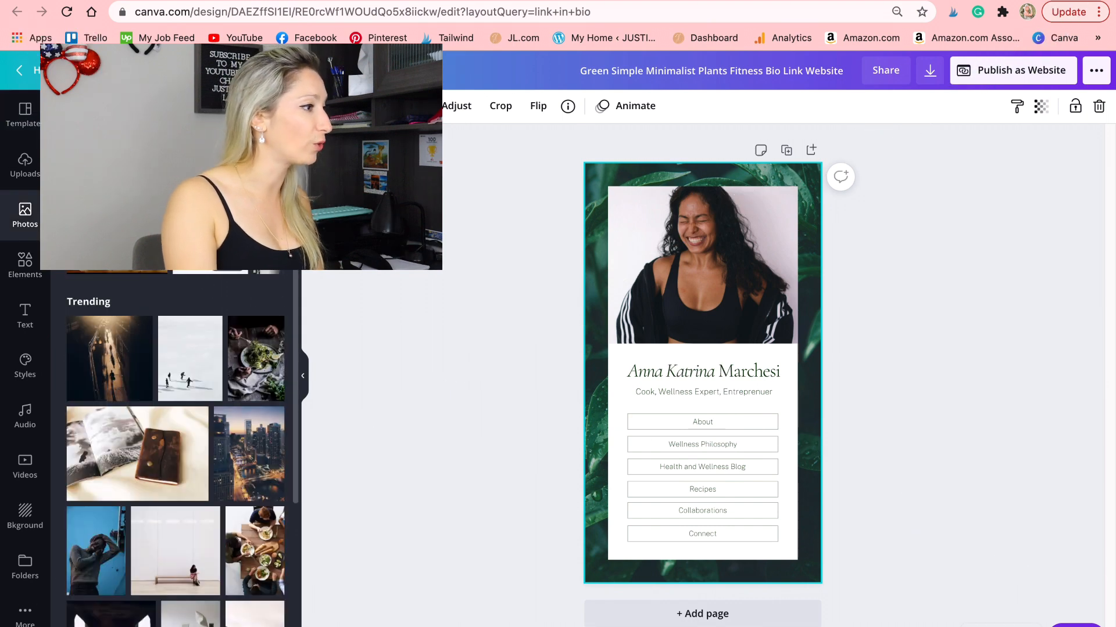
{"action": "left_click", "coordinate": [210, 241]}
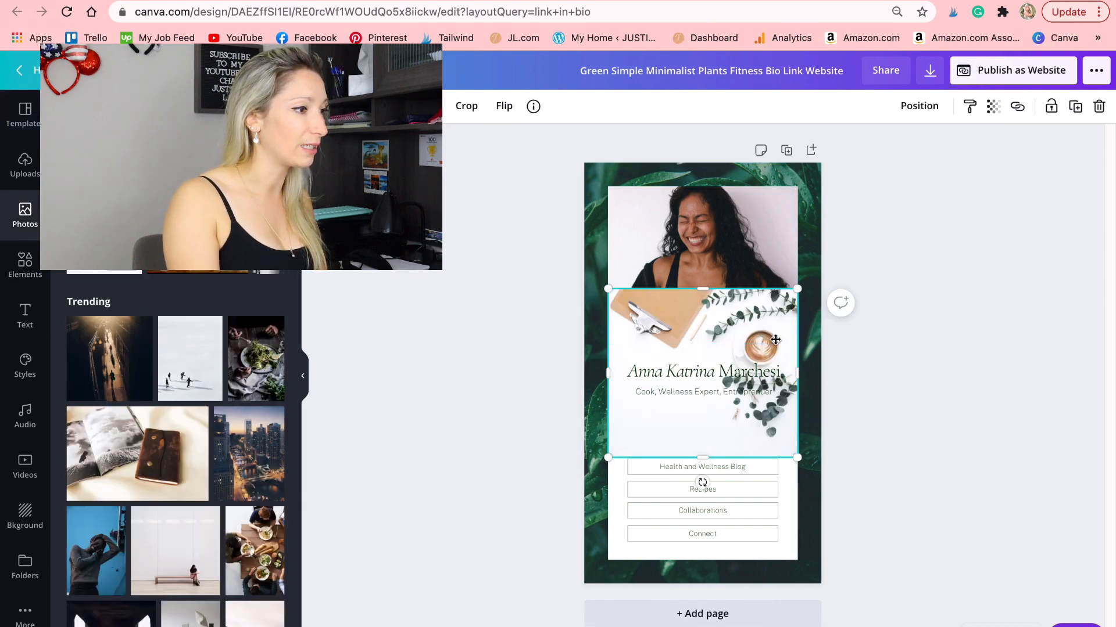
{"action": "left_click_drag", "start_coordinate": [776, 340], "coordinate": [591, 189]}
{"action": "left_click", "coordinate": [813, 187]}
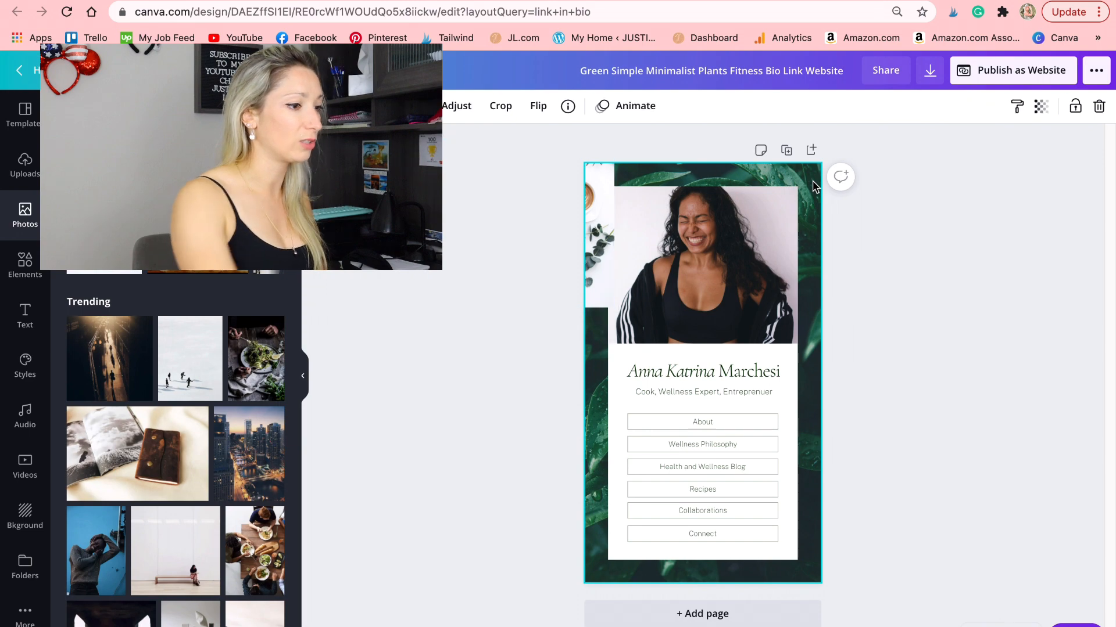
{"action": "key", "text": "Delete"}
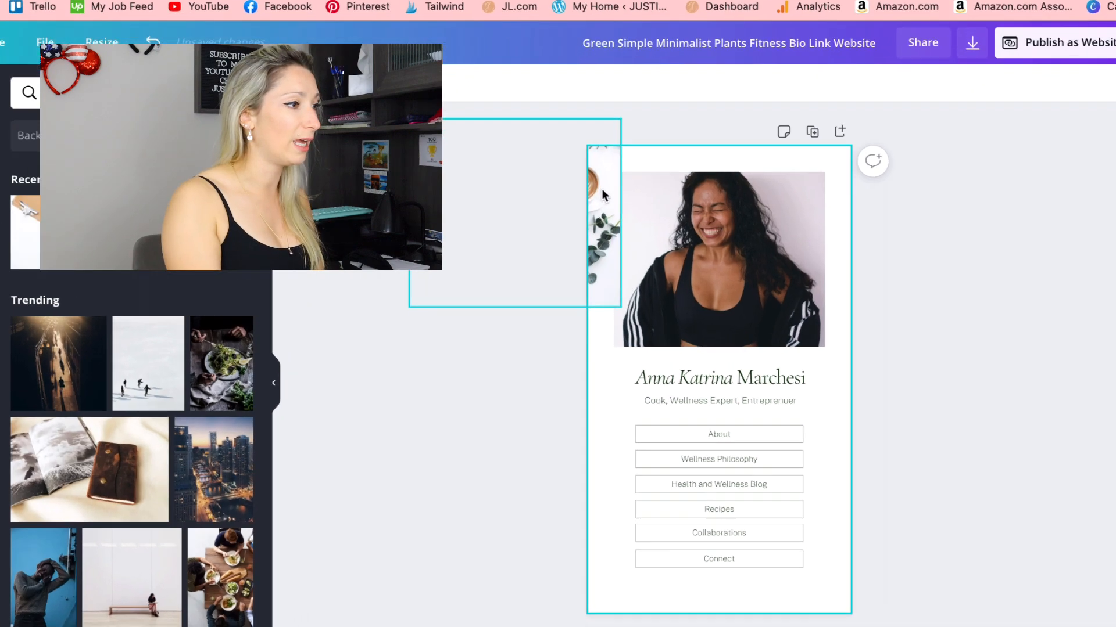
Step: Move the coffee and eucalyptus photo onto the page and enlarge it until it covers the whole page
{"action": "left_click_drag", "start_coordinate": [598, 200], "coordinate": [787, 234]}
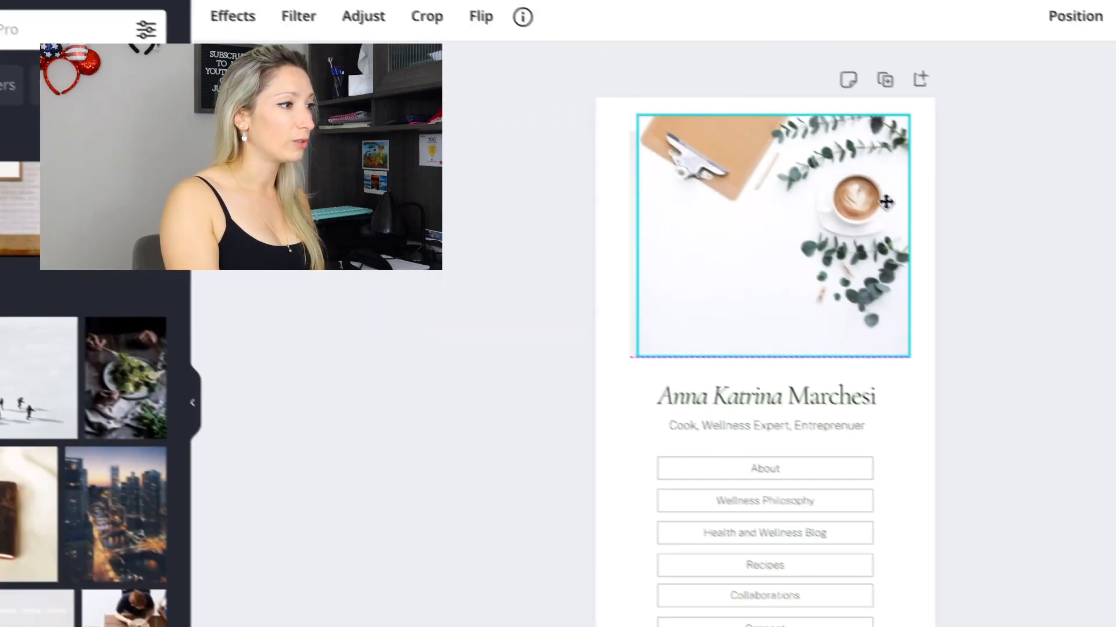
{"action": "left_click_drag", "start_coordinate": [886, 201], "coordinate": [874, 180]}
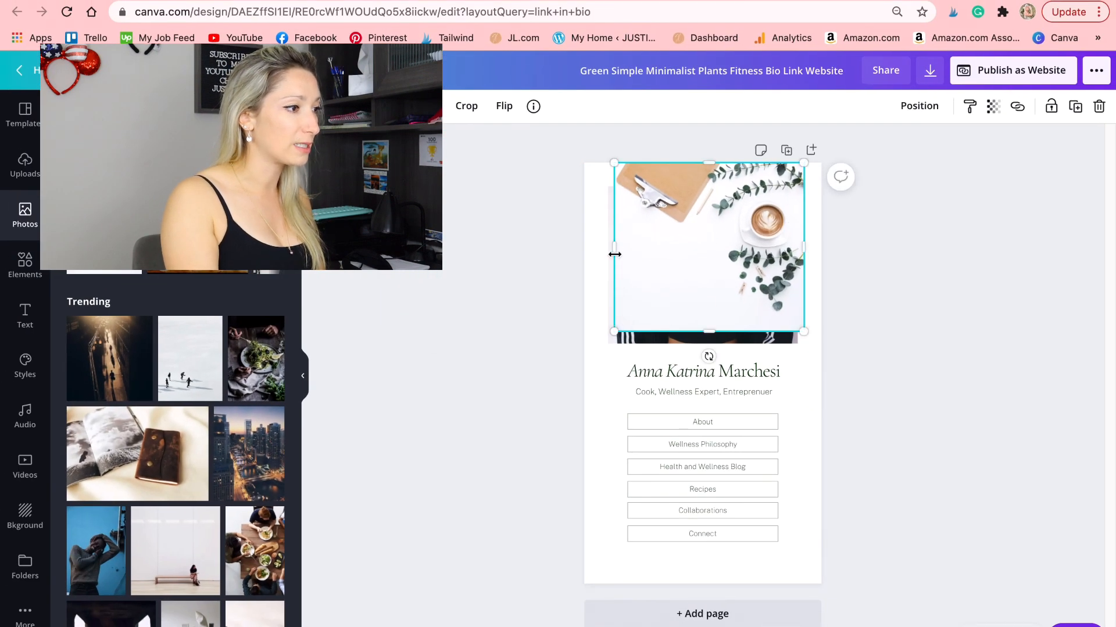
{"action": "left_click_drag", "start_coordinate": [614, 254], "coordinate": [579, 250]}
{"action": "left_click_drag", "start_coordinate": [804, 248], "coordinate": [822, 248]}
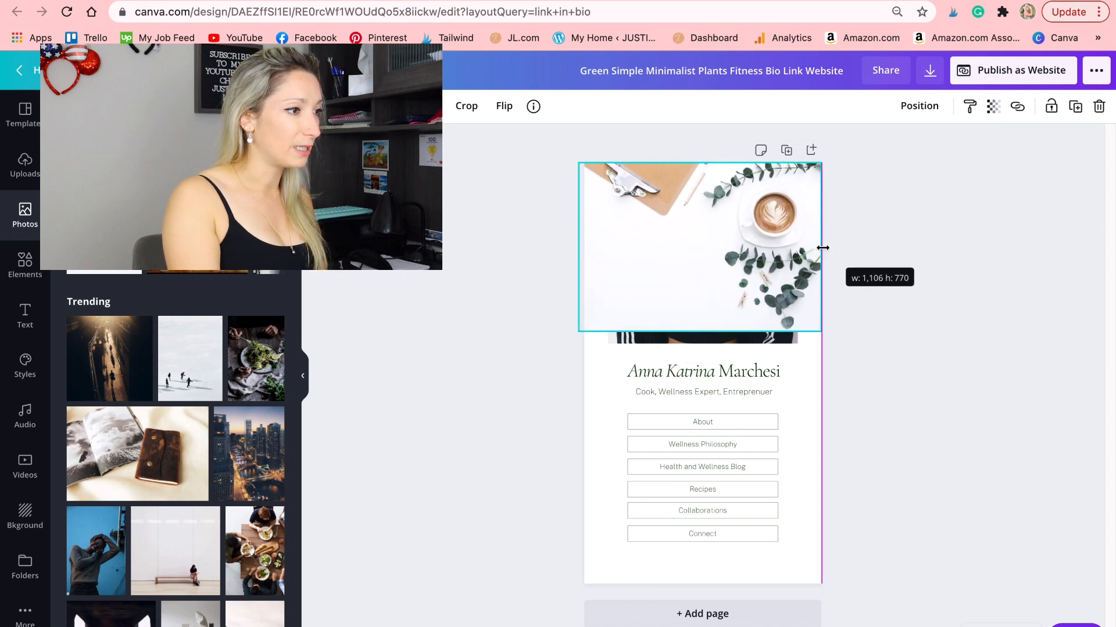
{"action": "left_click_drag", "start_coordinate": [700, 331], "coordinate": [660, 543]}
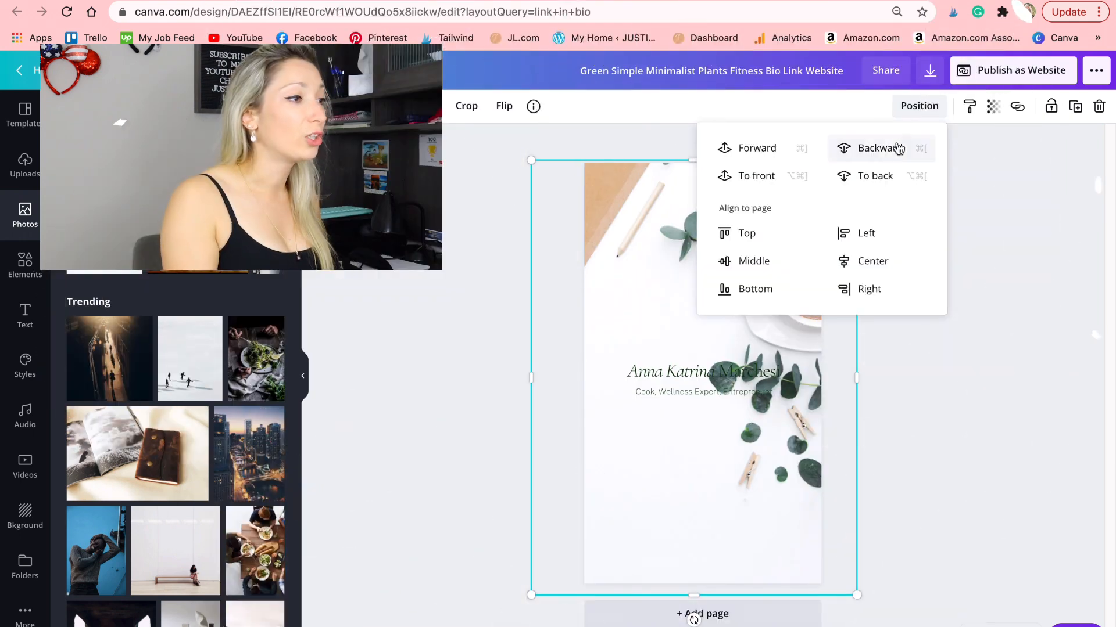
Step: Send the coffee and eucalyptus photo backward behind all other elements on the page
{"action": "left_click", "coordinate": [897, 148]}
{"action": "left_click", "coordinate": [897, 148]}
{"action": "left_click", "coordinate": [898, 149]}
{"action": "left_click", "coordinate": [898, 148]}
{"action": "left_click", "coordinate": [897, 148]}
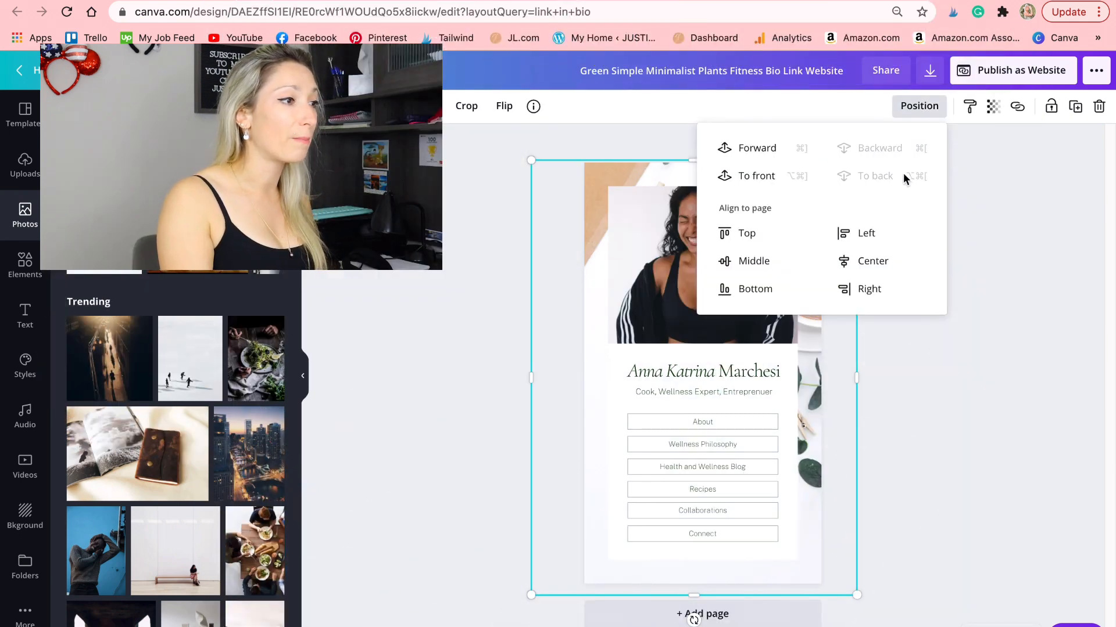
{"action": "left_click", "coordinate": [1033, 298]}
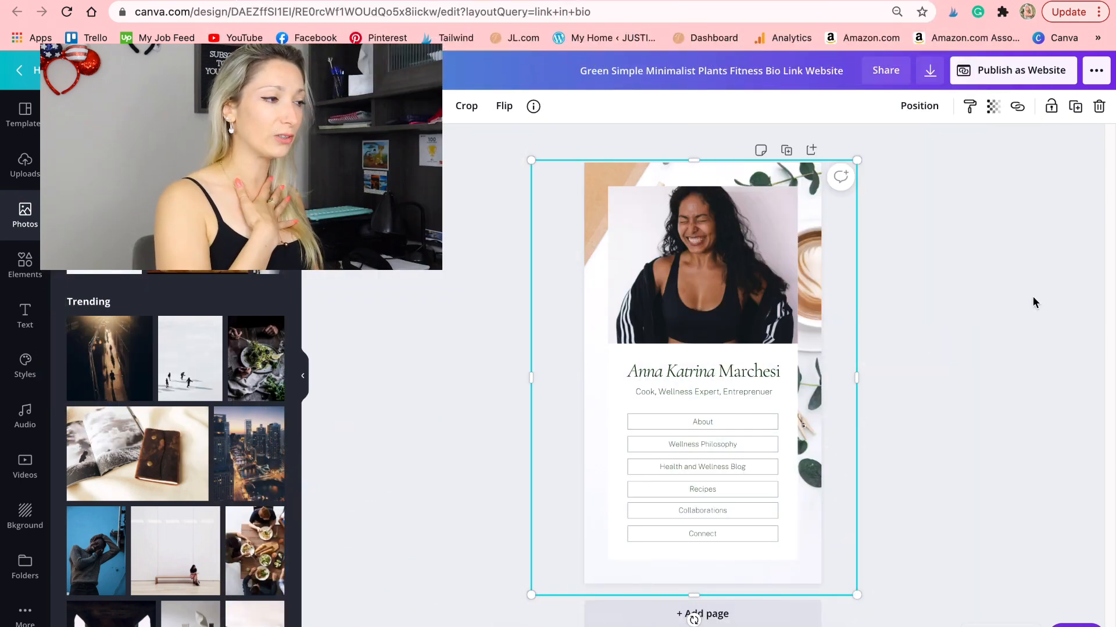
Step: Cover the portrait with the stock photo of a person holding blue flowers, fitted to the same frame above the name
{"action": "left_click", "coordinate": [659, 272]}
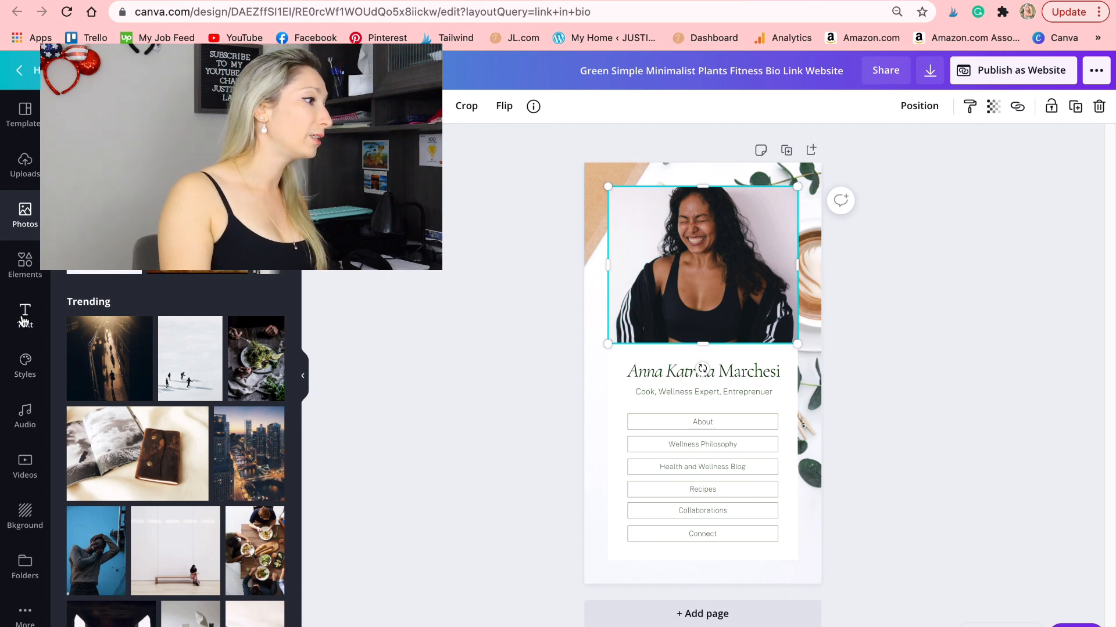
{"action": "left_click_drag", "start_coordinate": [109, 456], "coordinate": [739, 333]}
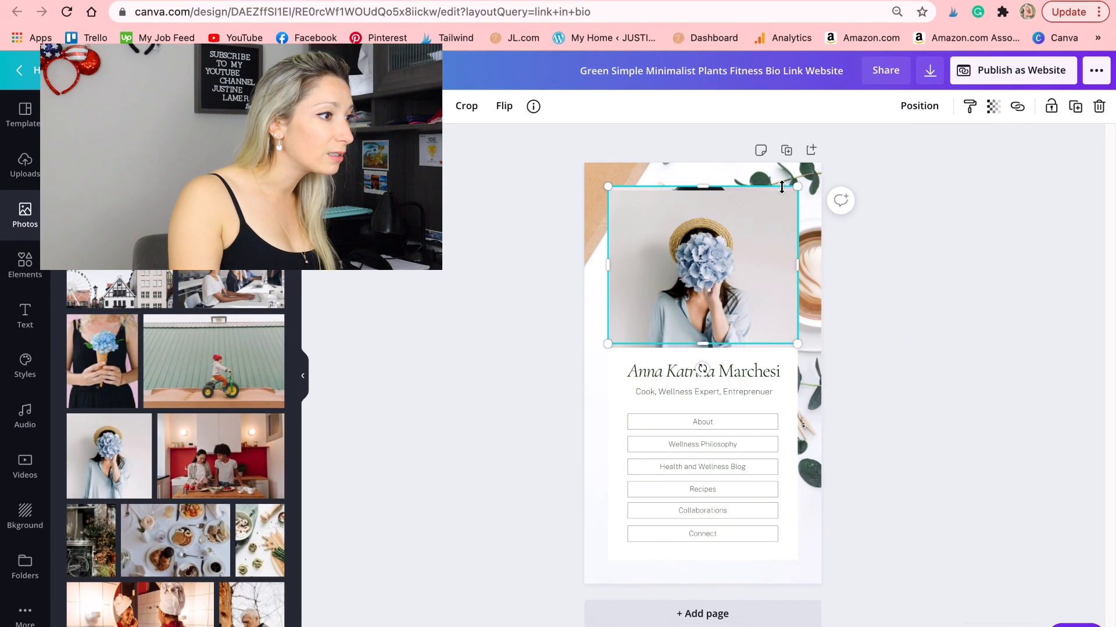
{"action": "left_click", "coordinate": [782, 187]}
{"action": "left_click", "coordinate": [754, 232]}
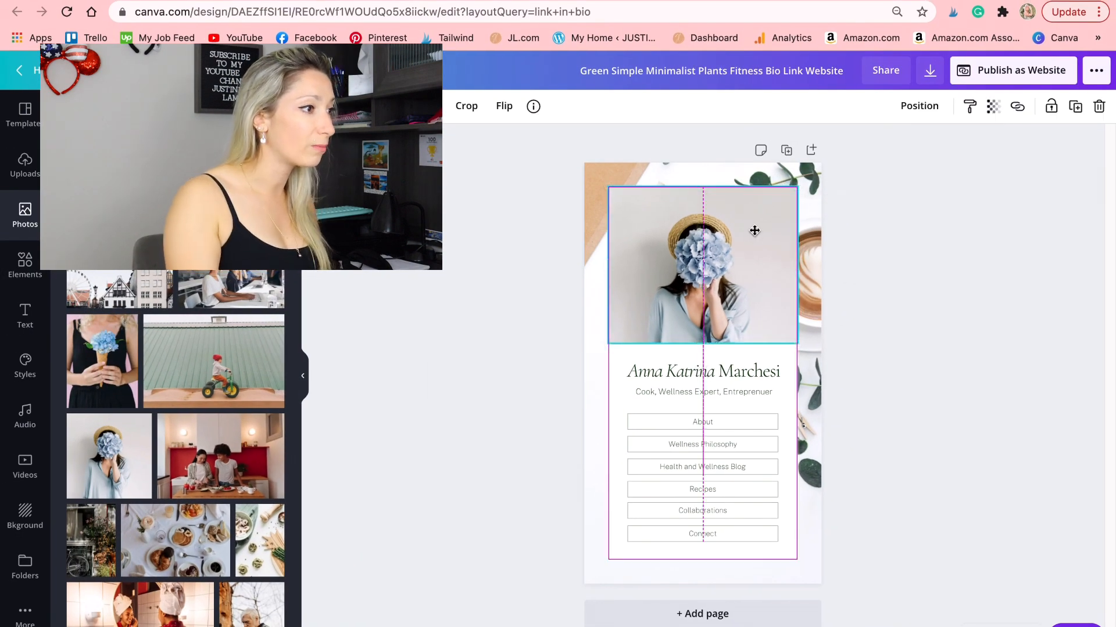
{"action": "left_click", "coordinate": [976, 355]}
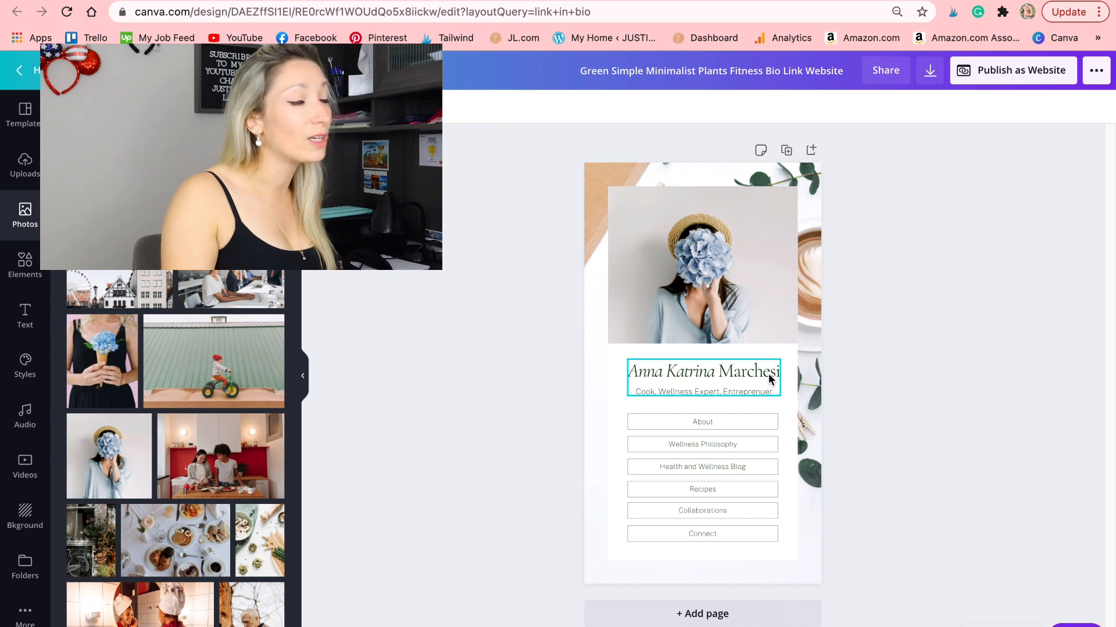
Step: Replace the heading with the owner's full name and set its font to KG Miss Kindergarten Reg
{"action": "left_click", "coordinate": [770, 378]}
{"action": "left_click", "coordinate": [770, 375]}
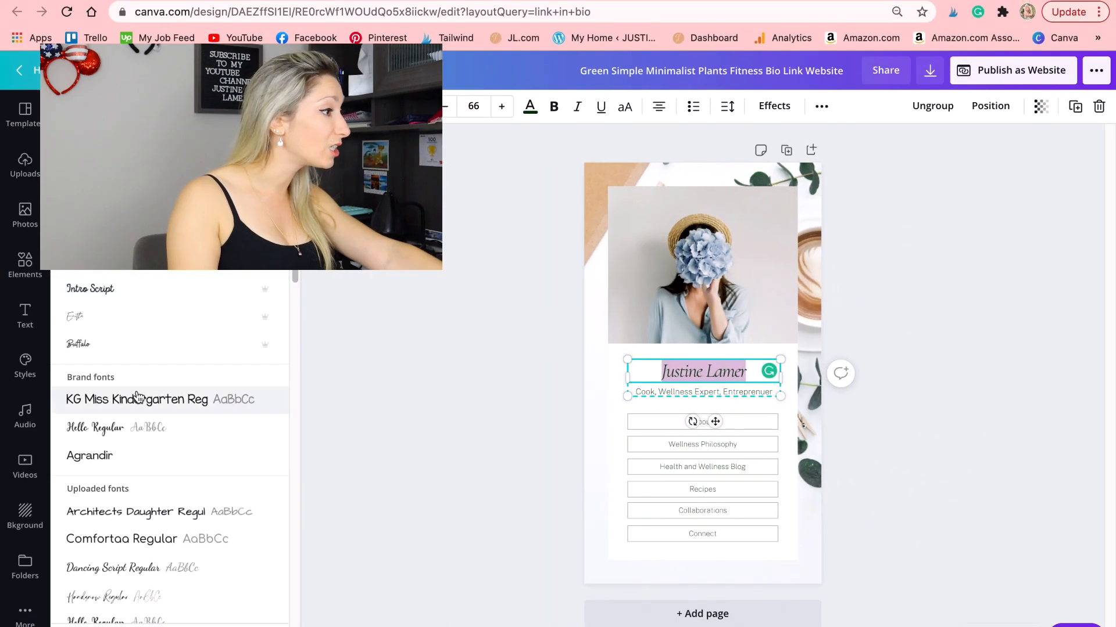
{"action": "left_click", "coordinate": [137, 401]}
{"action": "left_click", "coordinate": [546, 438]}
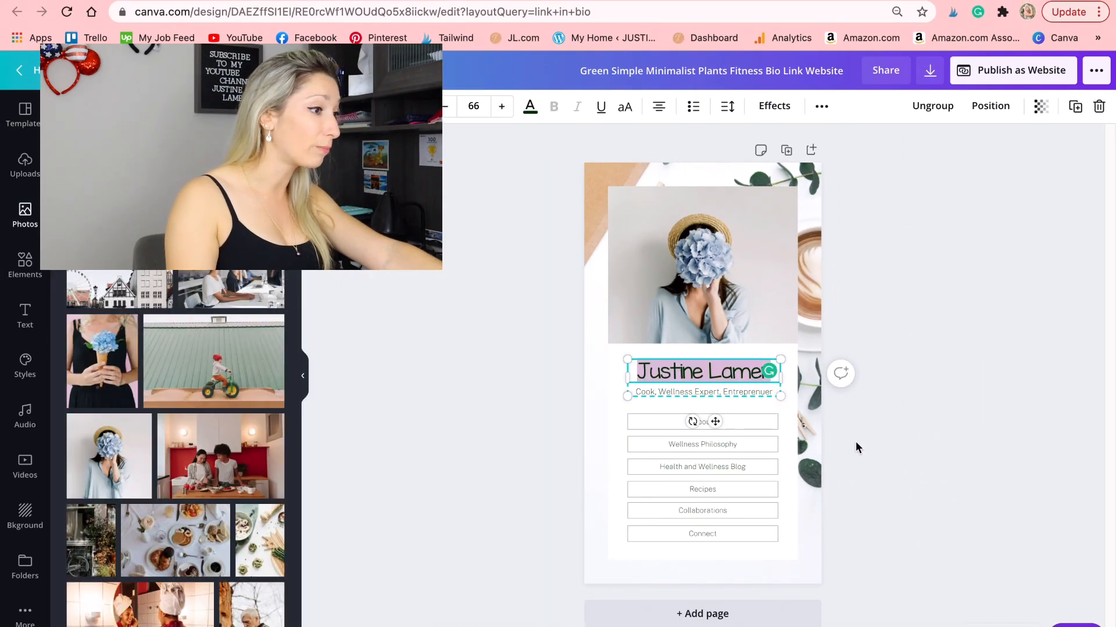
Step: Change the subtitle to "Digital Marketing & Graphic, Brand Deisgn" and move the centred heading block slightly up
{"action": "left_click", "coordinate": [714, 395]}
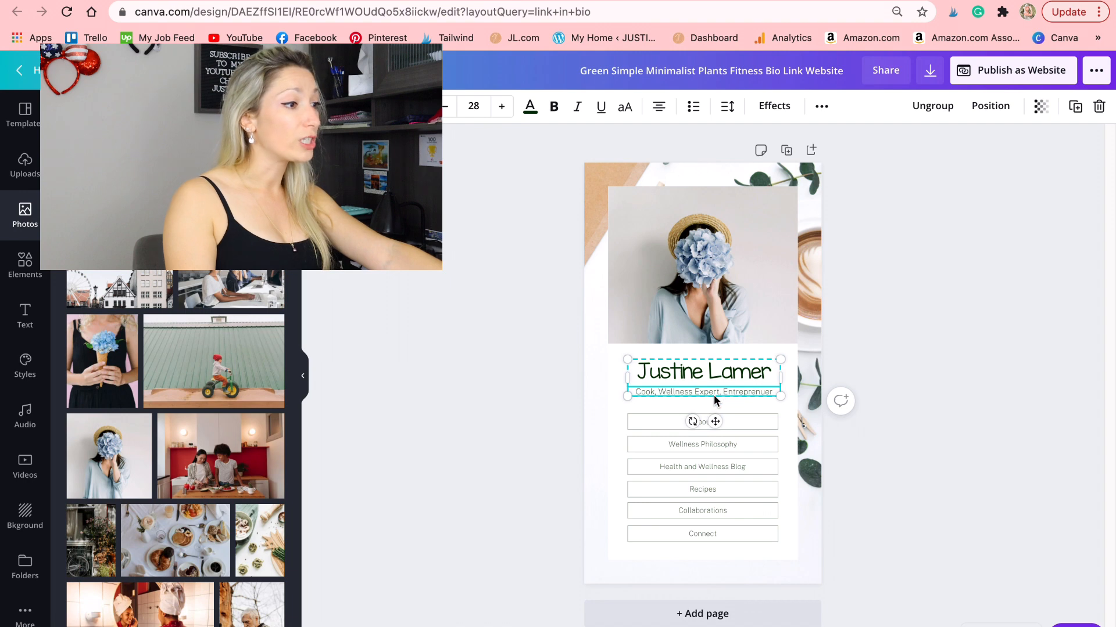
{"action": "double_click", "coordinate": [752, 398]}
{"action": "type", "text": "Digital"}
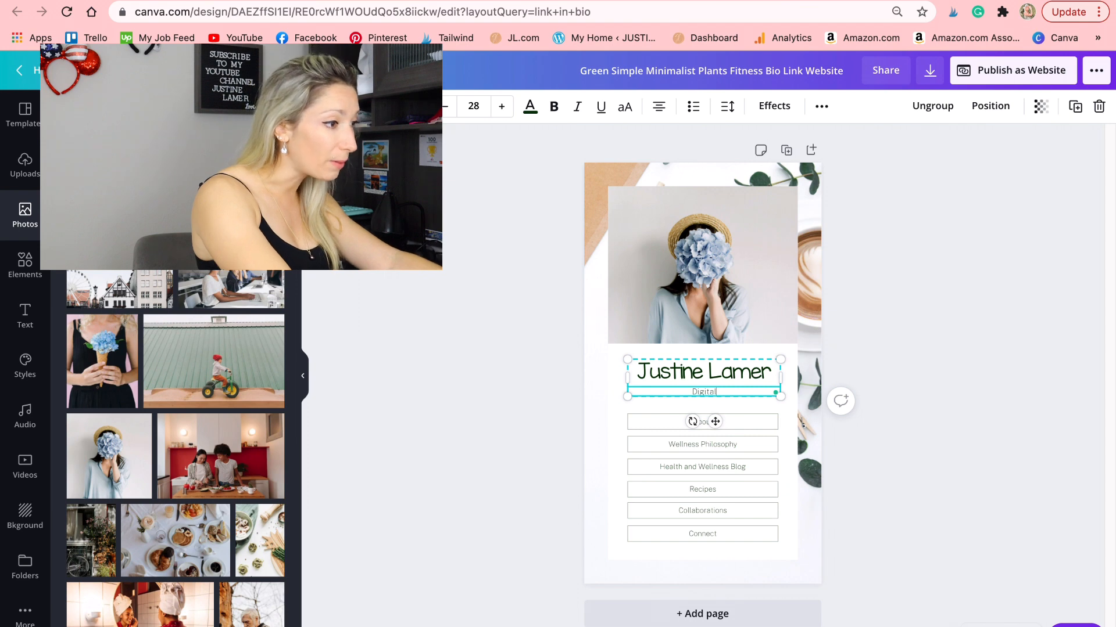
{"action": "type", "text": " Marketing & Graphic Brand Deisgn"}
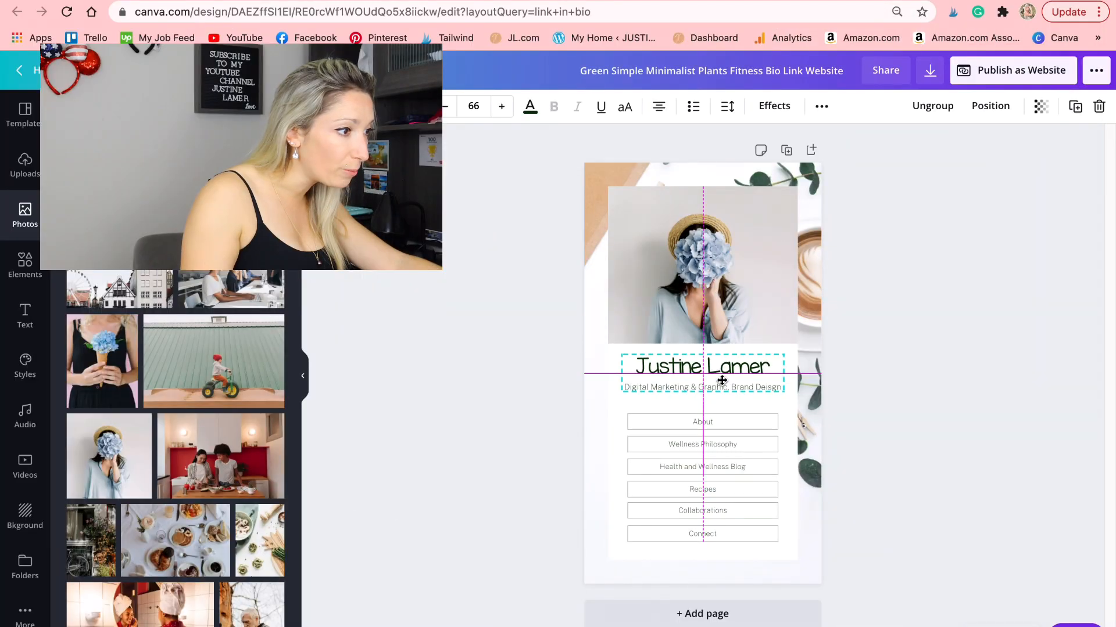
{"action": "left_click_drag", "start_coordinate": [722, 381], "coordinate": [721, 379]}
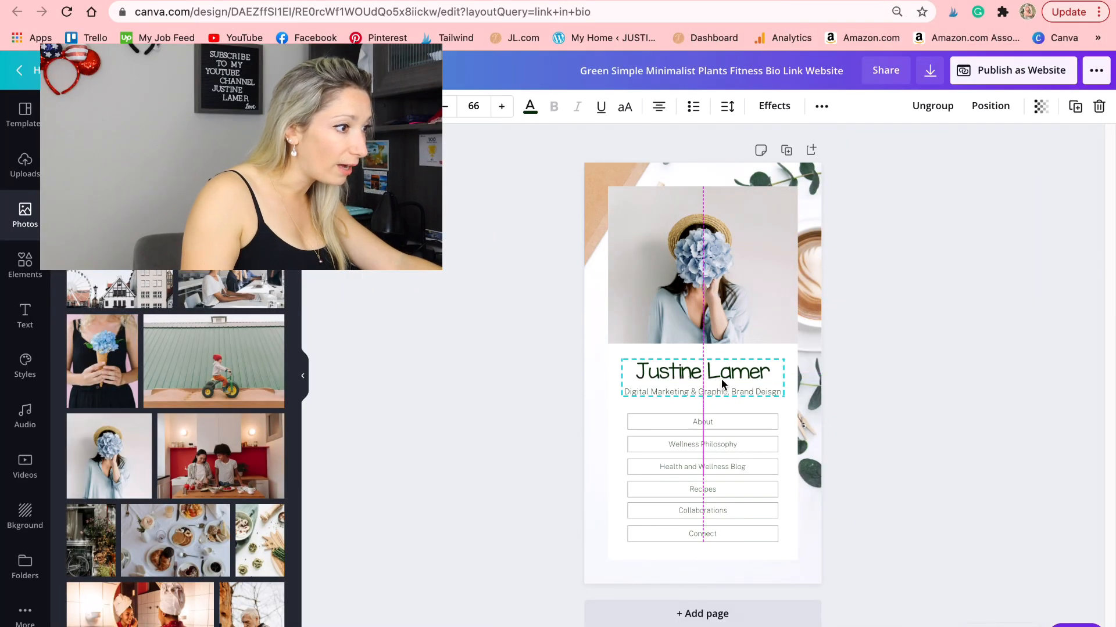
{"action": "key", "text": "Escape"}
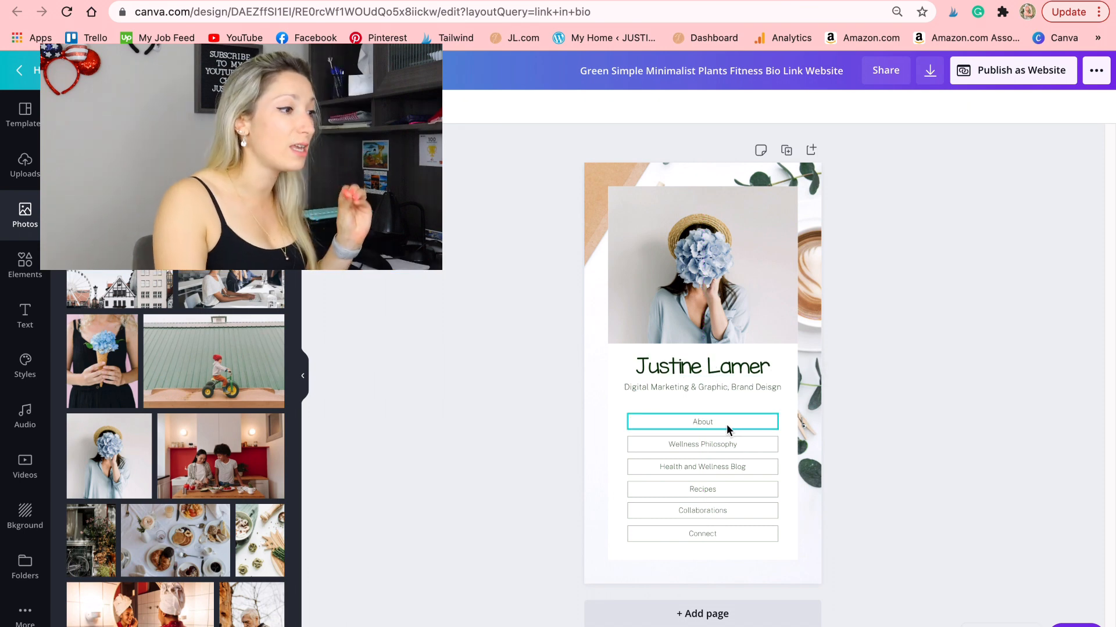
Step: Relabel the first three link buttons YouTube, Website and Amazon Shop, and the last one Contact
{"action": "left_click", "coordinate": [727, 426]}
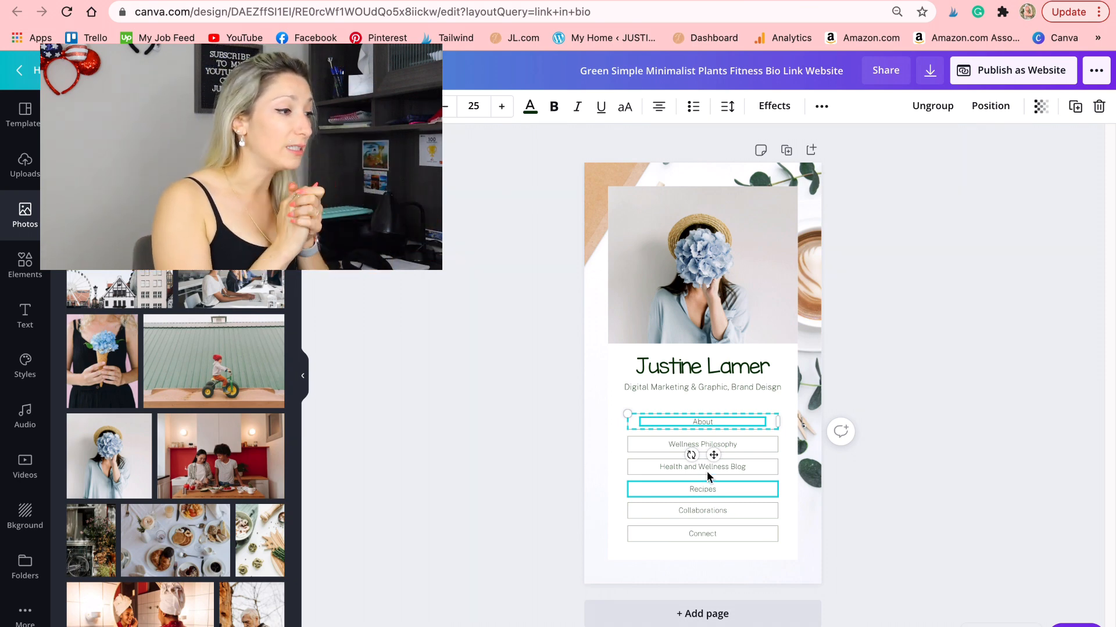
{"action": "type", "text": "YouTube"}
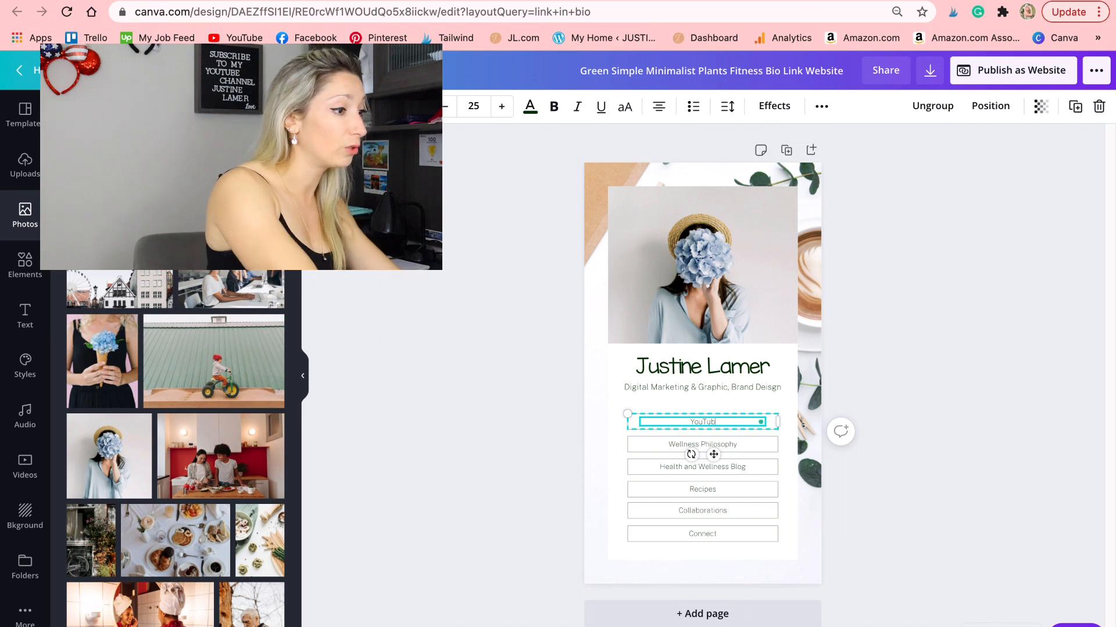
{"action": "left_click", "coordinate": [739, 450]}
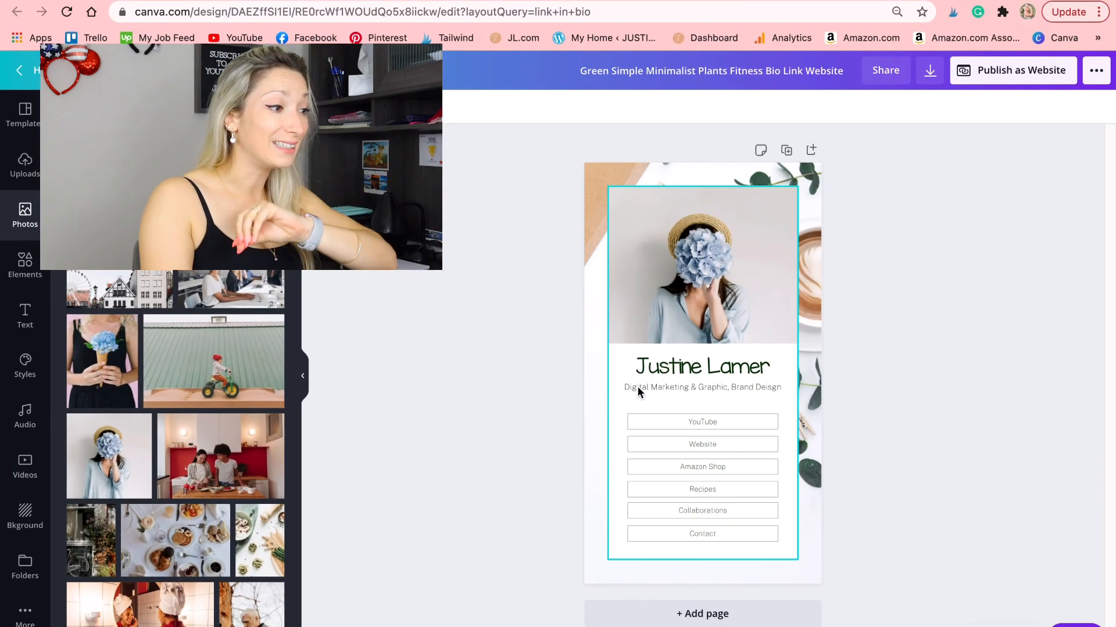
Step: Ungroup the YouTube button so its text is separate from its frame
{"action": "left_click", "coordinate": [705, 422]}
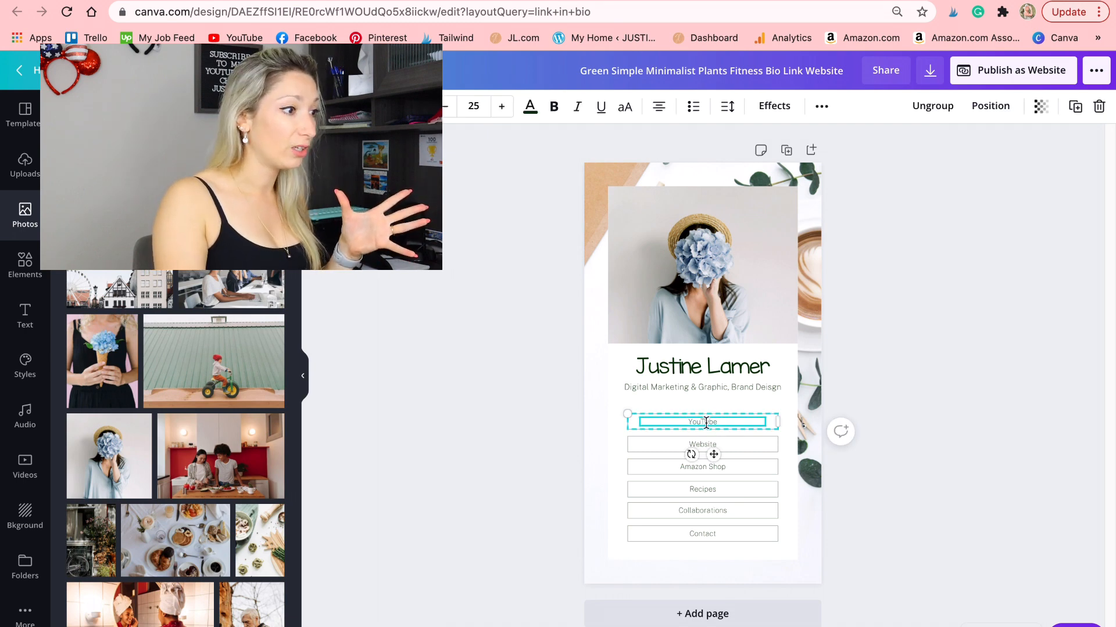
{"action": "left_click", "coordinate": [932, 106]}
{"action": "left_click", "coordinate": [914, 264]}
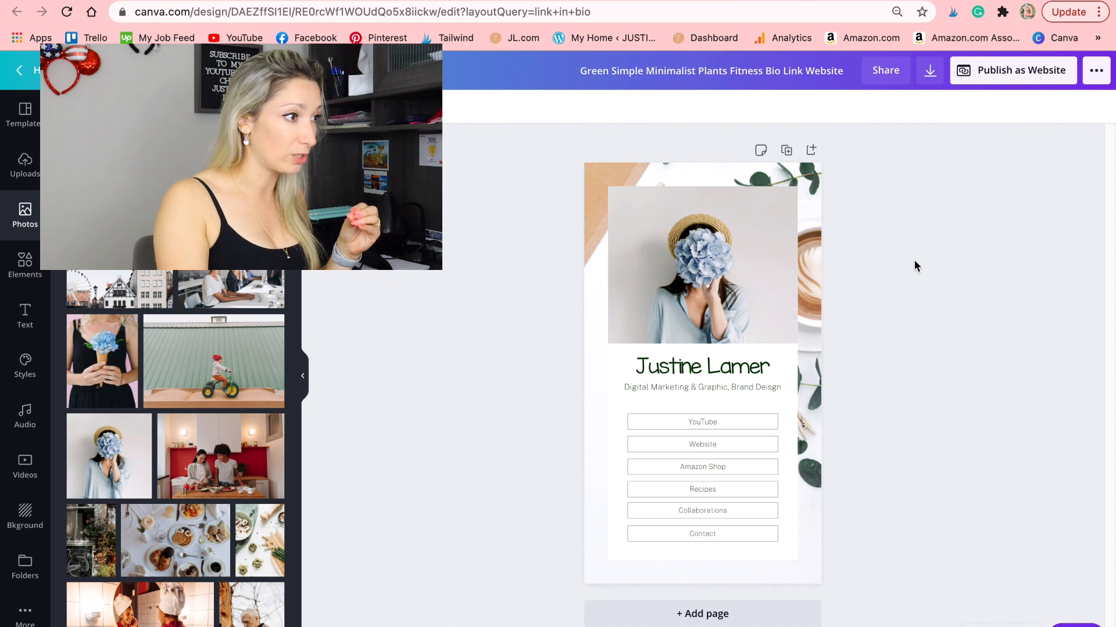
Step: Link the YouTube button's text to the YouTube channel address and reopen the link to check it
{"action": "left_click", "coordinate": [706, 423]}
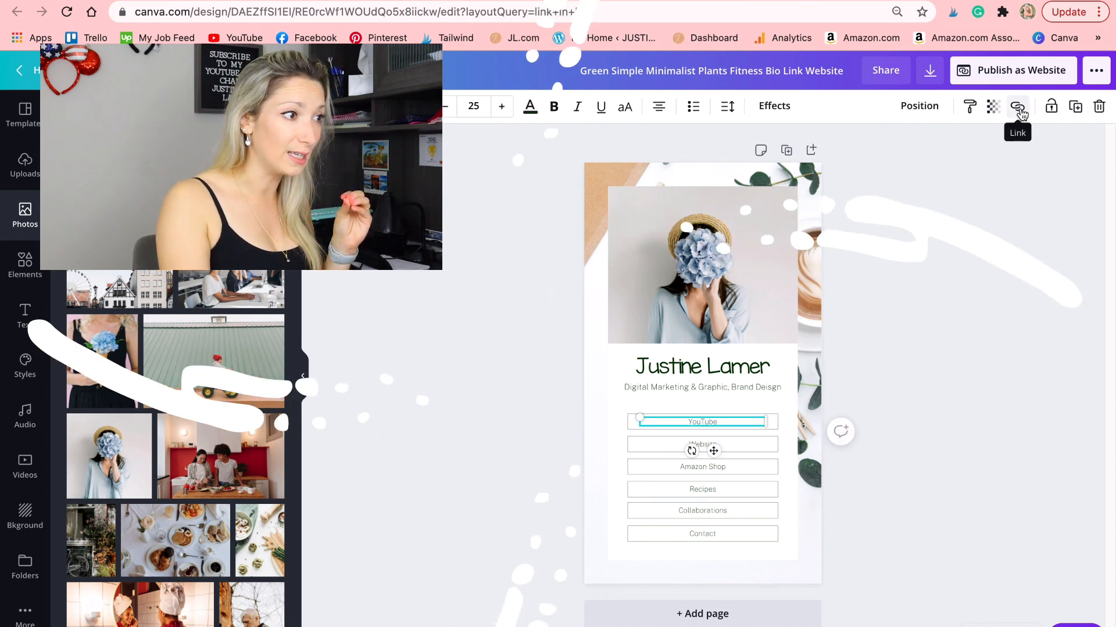
{"action": "left_click", "coordinate": [1016, 106]}
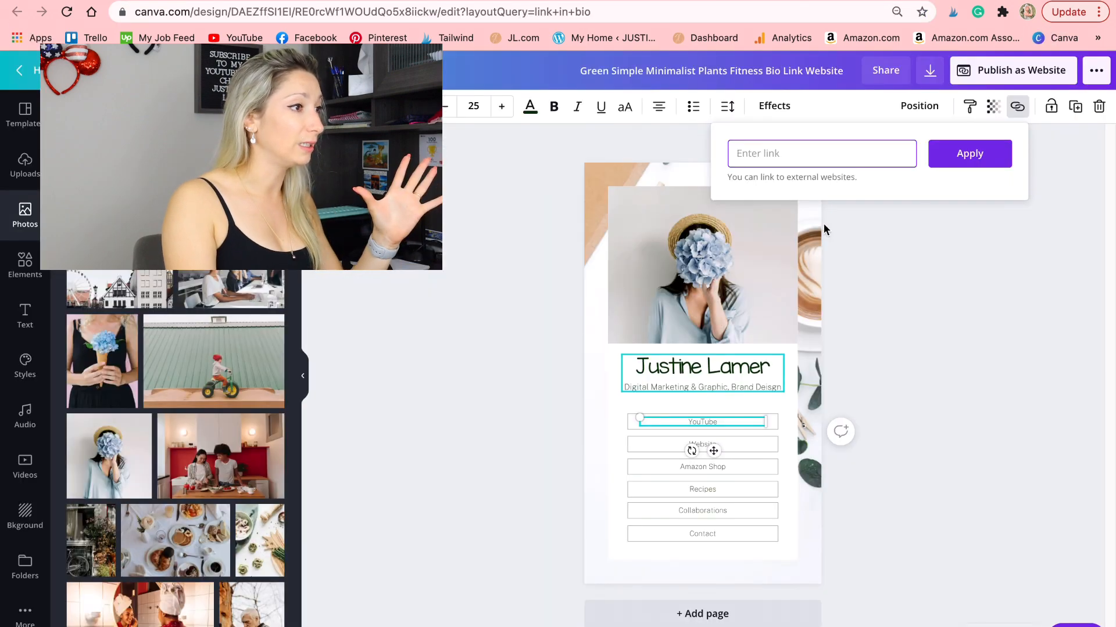
{"action": "key", "text": "super+v"}
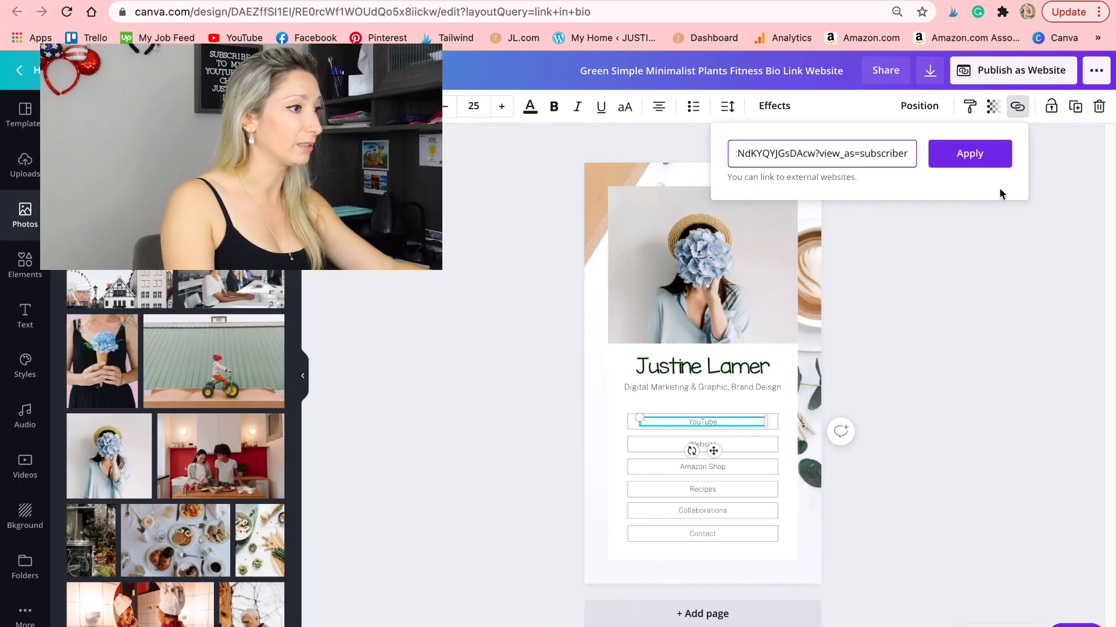
{"action": "left_click", "coordinate": [978, 158]}
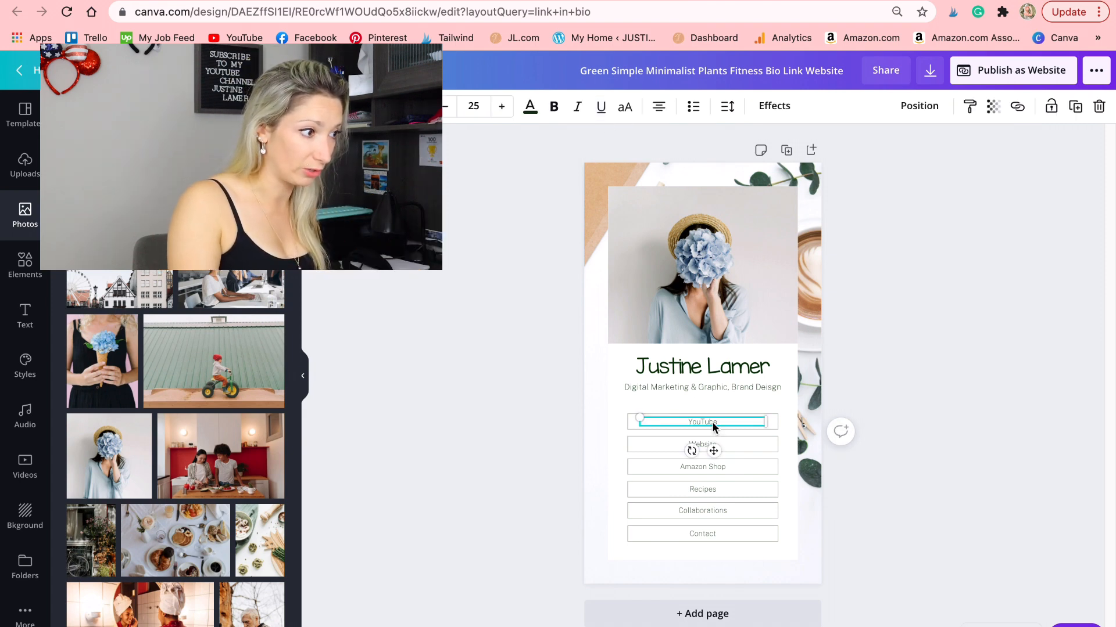
{"action": "left_click", "coordinate": [1017, 108]}
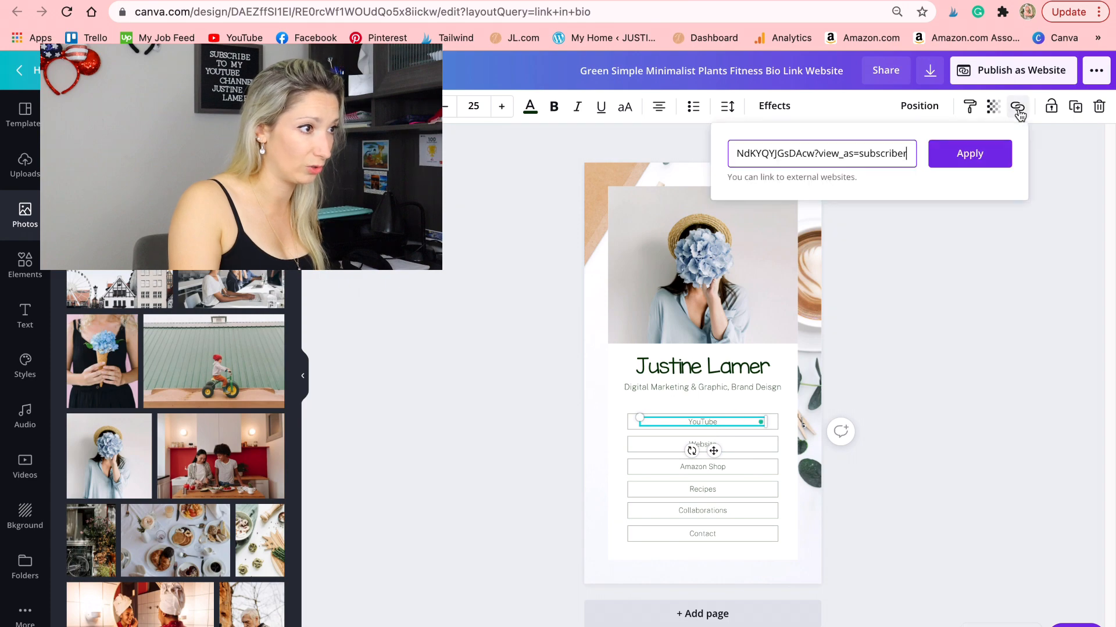
{"action": "left_click", "coordinate": [1017, 108]}
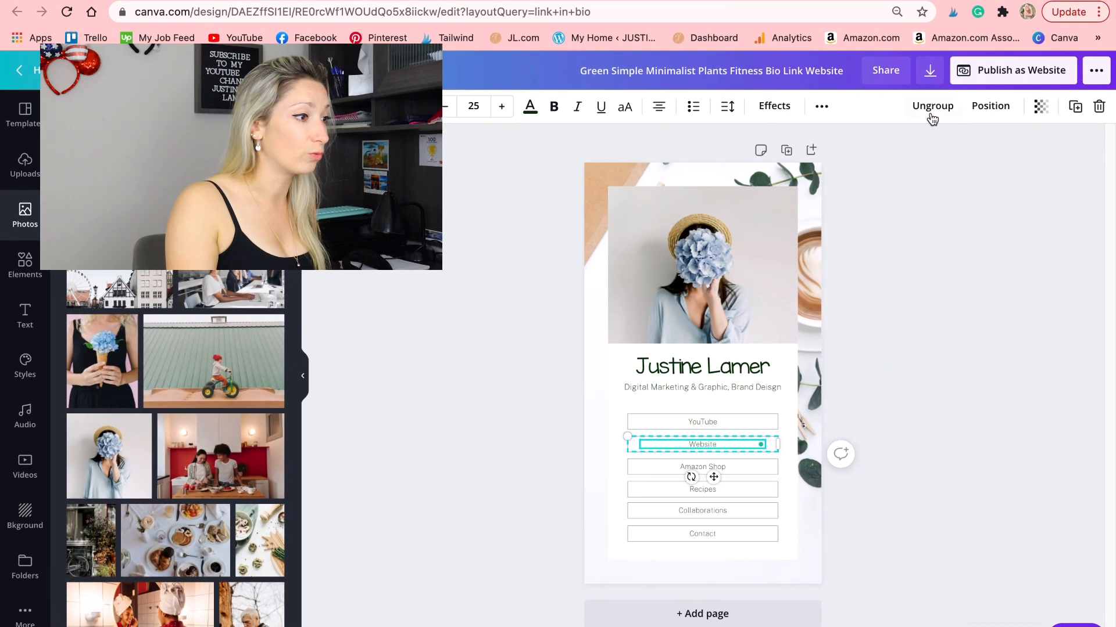
{"action": "left_click", "coordinate": [933, 107]}
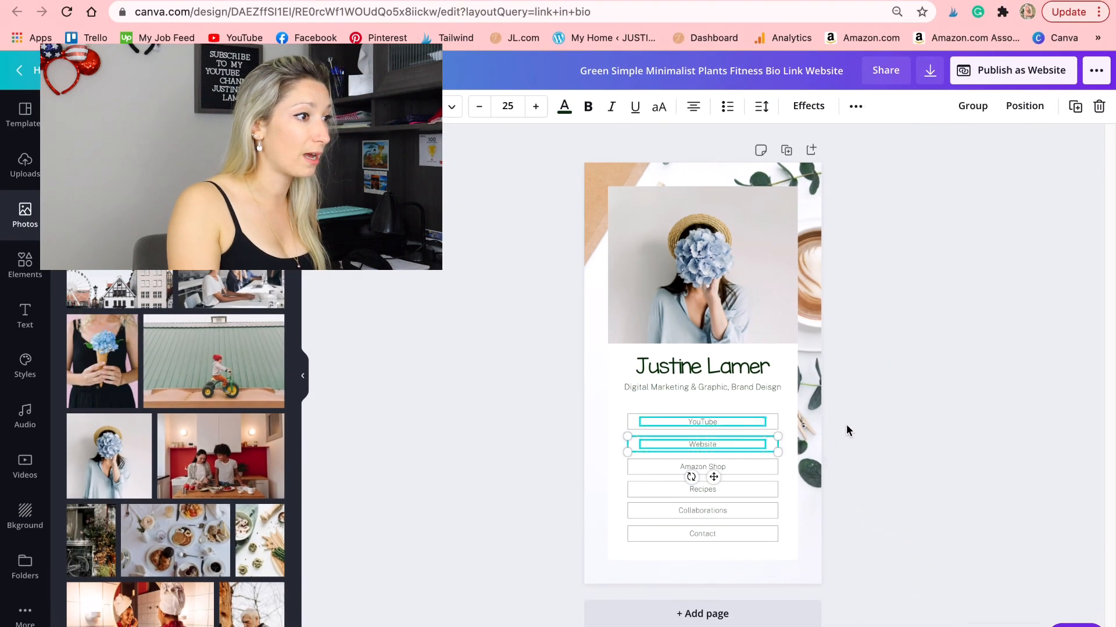
{"action": "left_click", "coordinate": [846, 428]}
{"action": "left_click", "coordinate": [732, 442]}
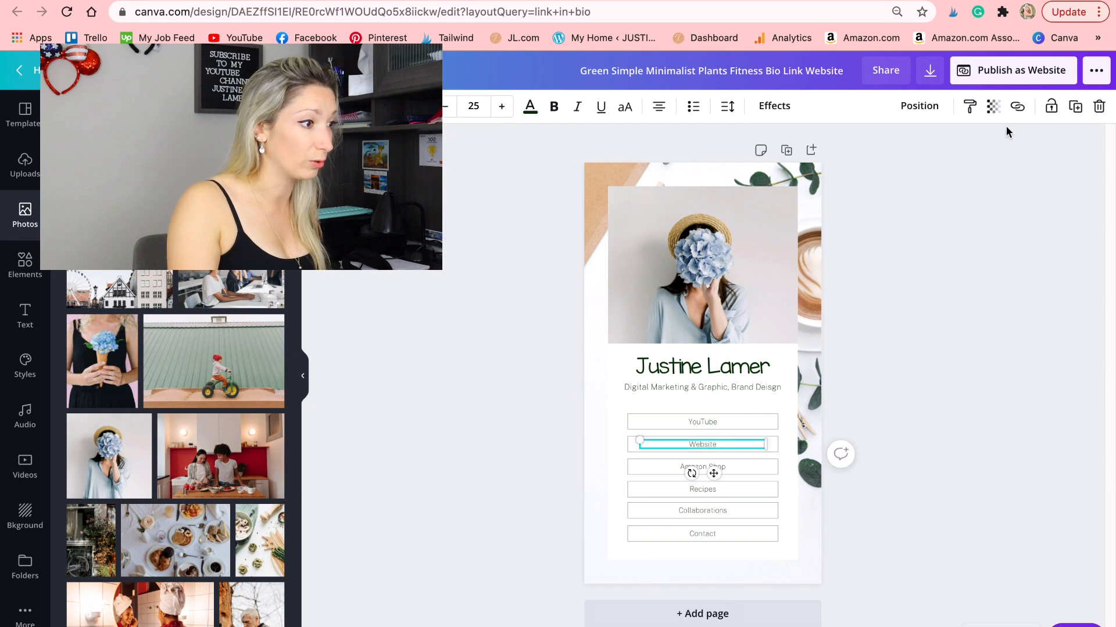
{"action": "left_click", "coordinate": [1016, 108]}
{"action": "type", "text": "www."}
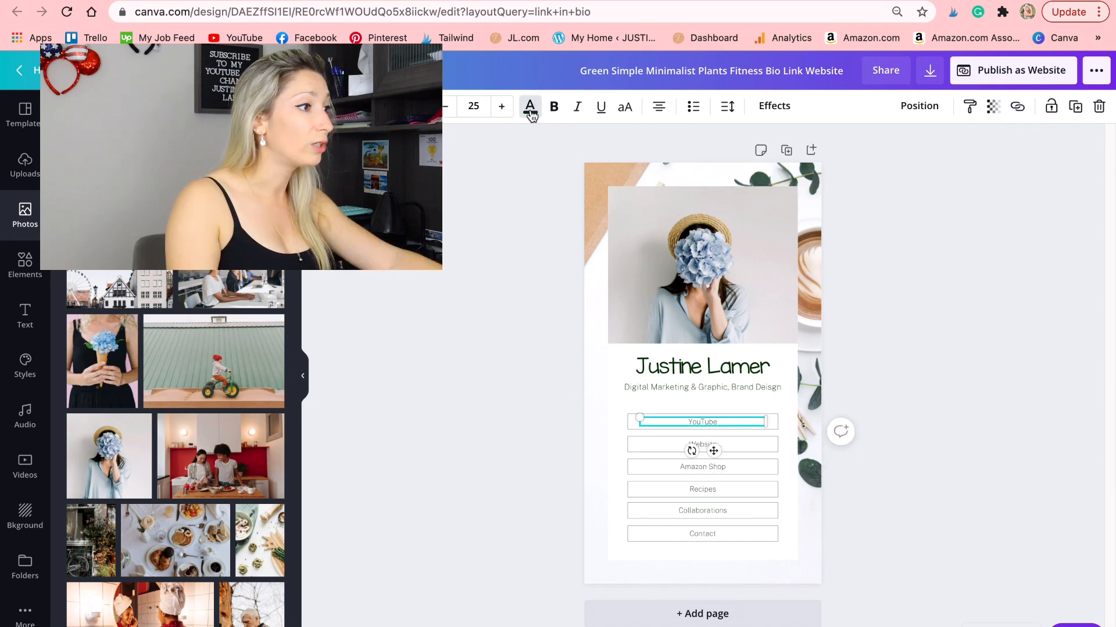
Step: Change the text colour of the YouTube and Amazon Shop button labels
{"action": "left_click", "coordinate": [530, 107]}
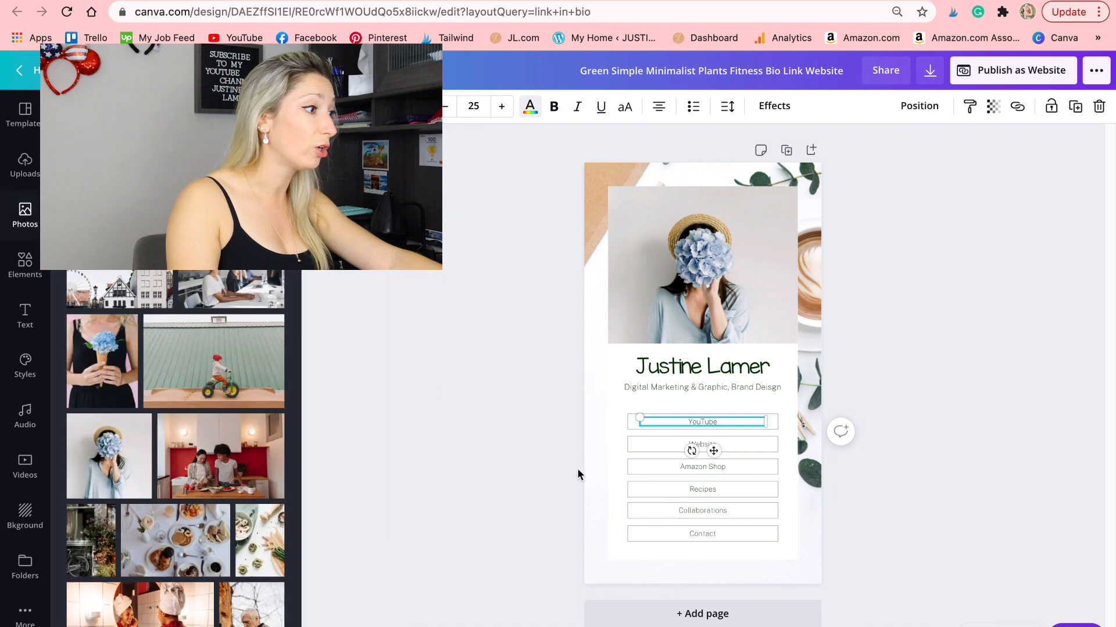
{"action": "left_click", "coordinate": [703, 468]}
{"action": "left_click", "coordinate": [530, 107]}
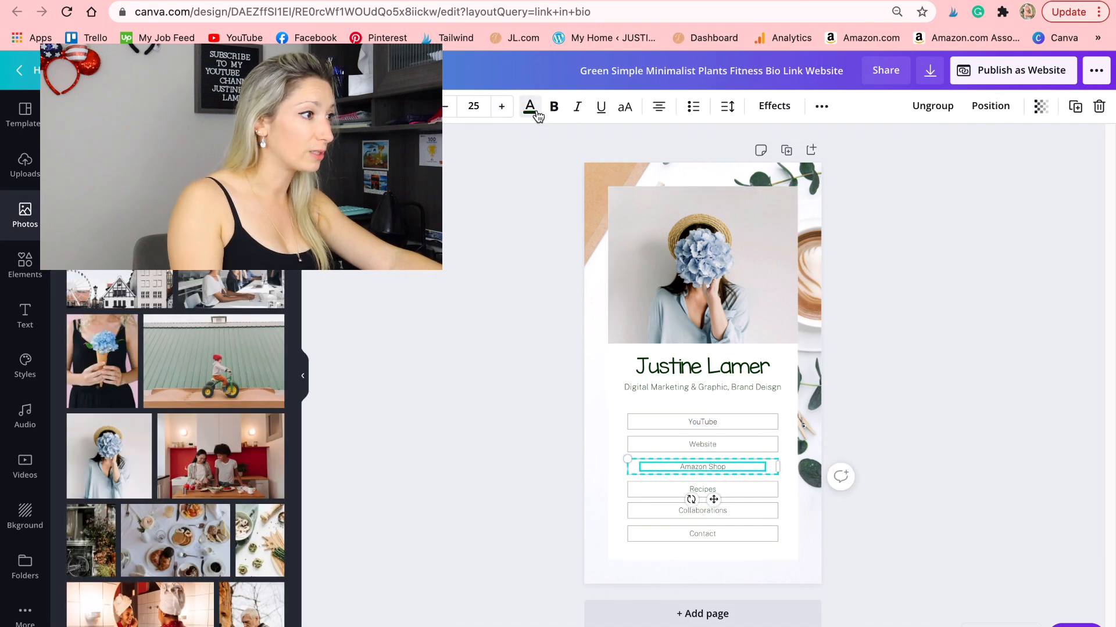
{"action": "left_click", "coordinate": [411, 323]}
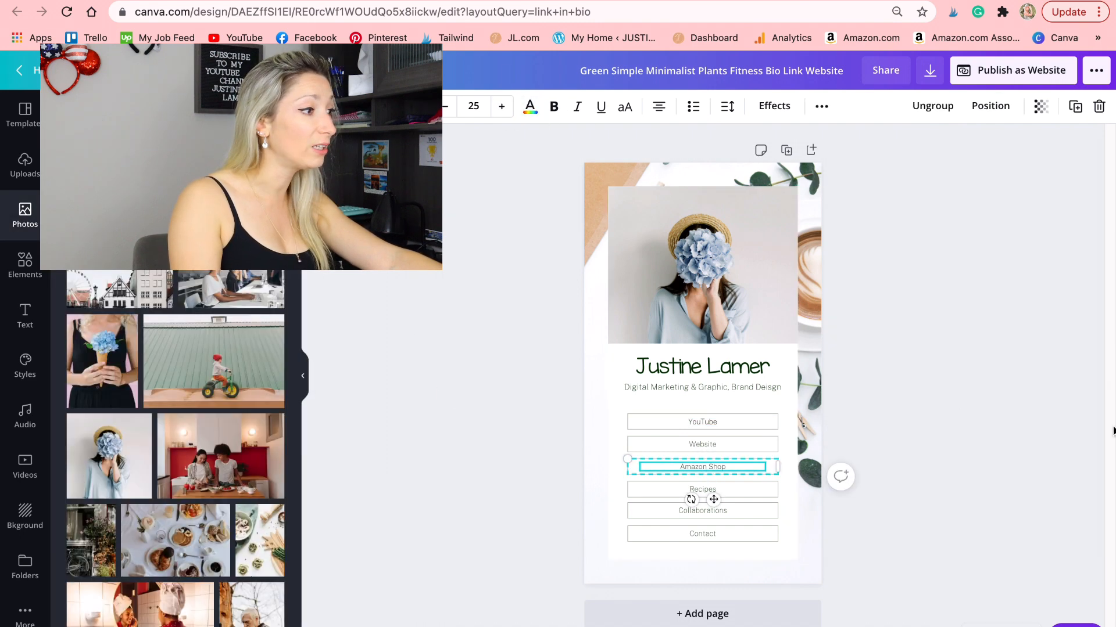
{"action": "left_click", "coordinate": [972, 425]}
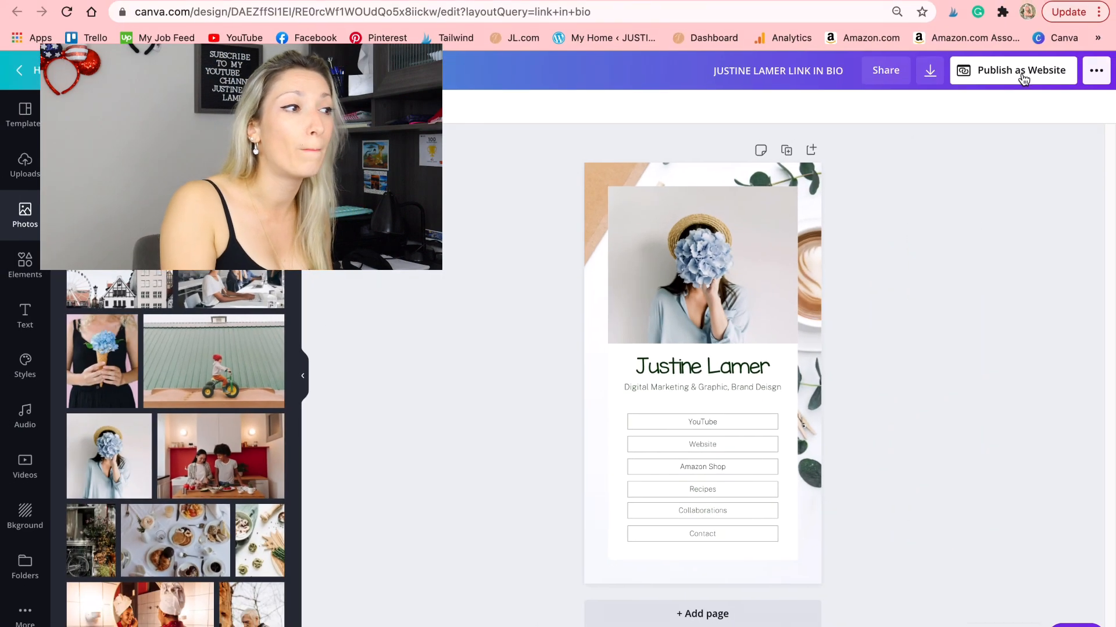
Step: Publish the design as a website with the Scrolling web style and open the published page
{"action": "left_click", "coordinate": [1020, 84]}
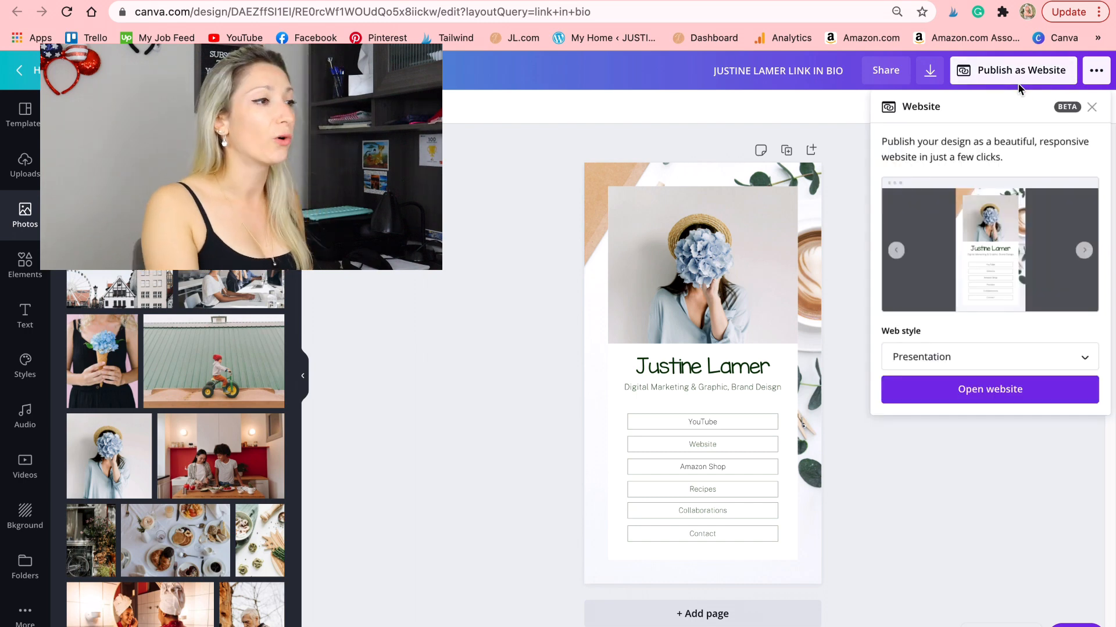
{"action": "left_click", "coordinate": [1006, 359]}
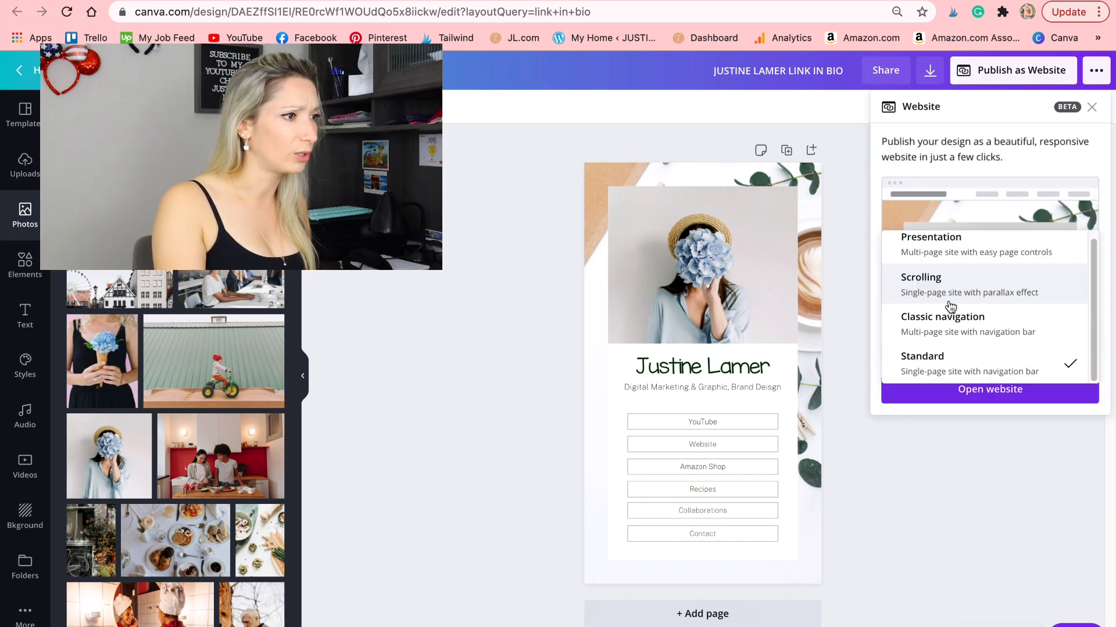
{"action": "left_click", "coordinate": [950, 286]}
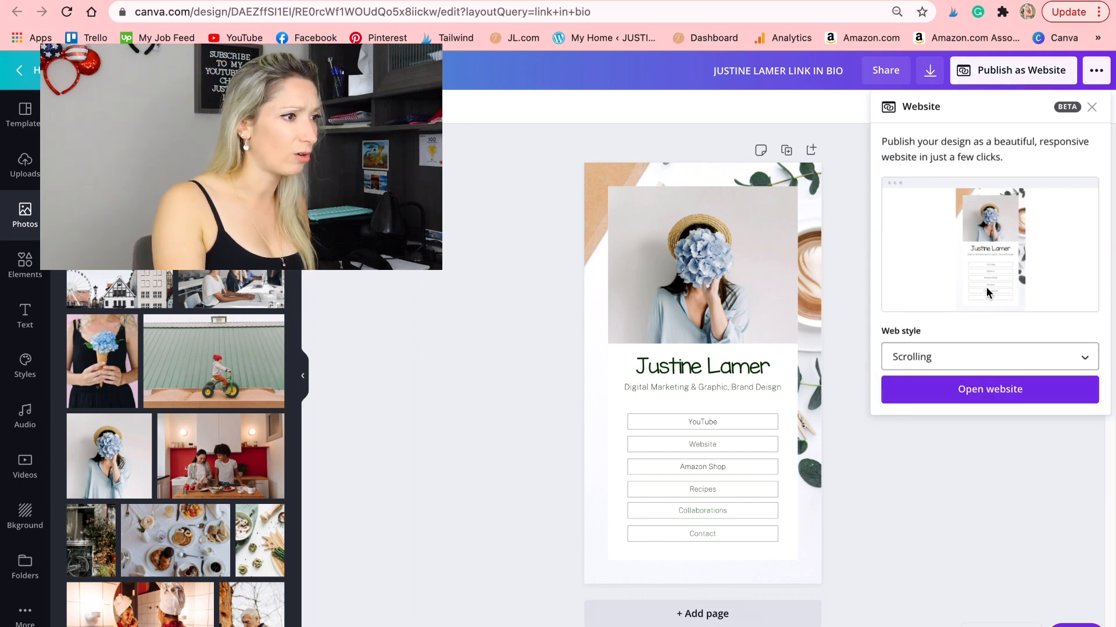
{"action": "left_click", "coordinate": [999, 390]}
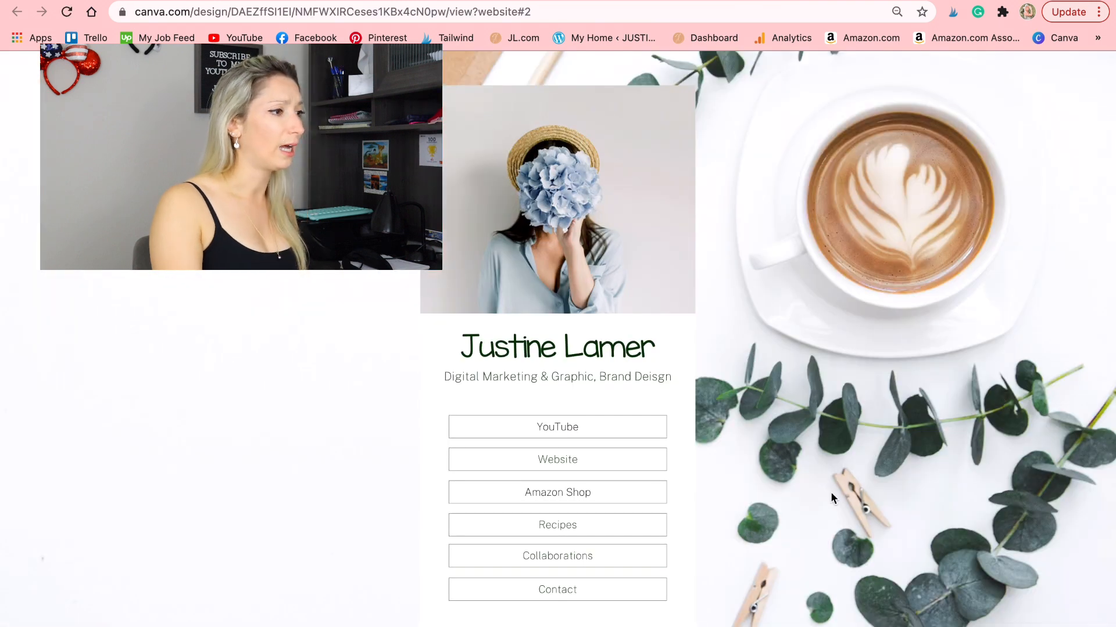
Step: Copy the published page's web address and open bitly.com in a new browser tab
{"action": "left_click", "coordinate": [597, 14]}
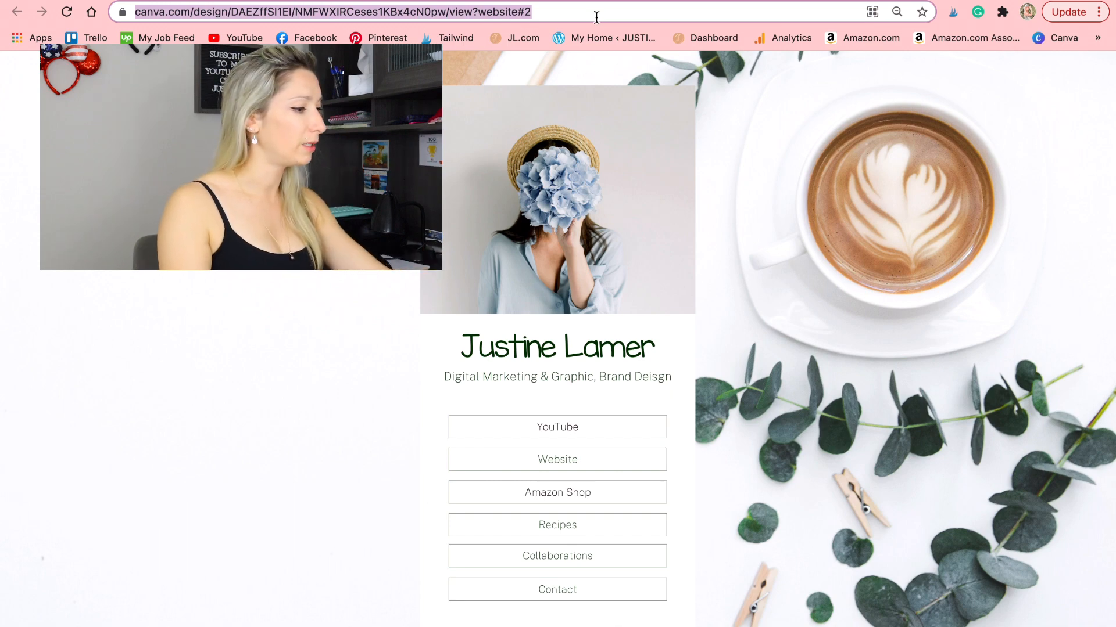
{"action": "left_click", "coordinate": [1053, 1]}
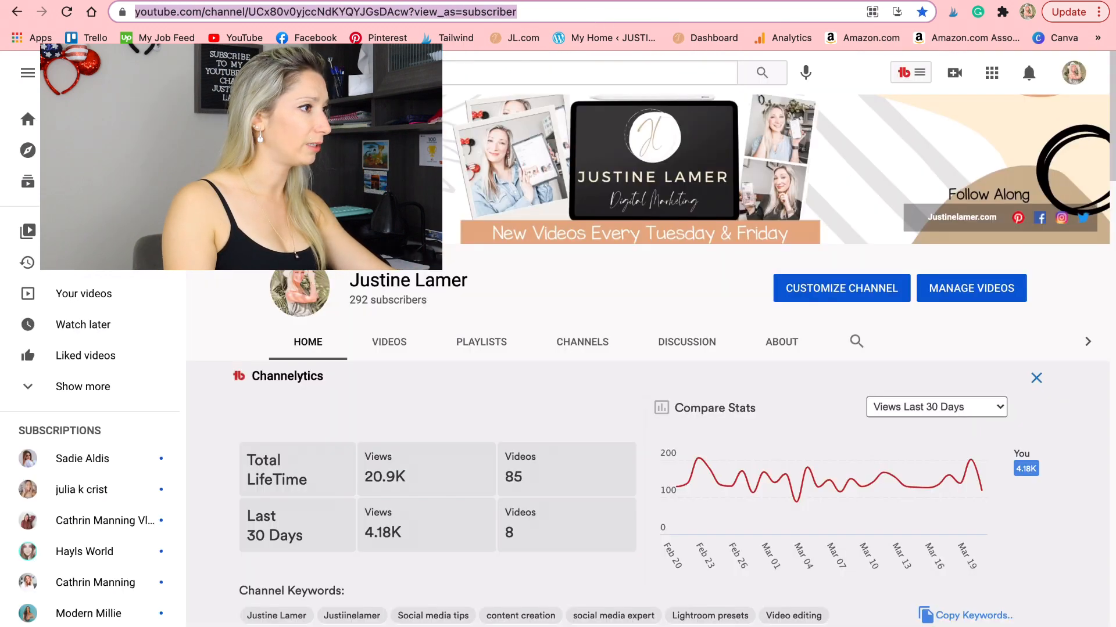
{"action": "key", "text": "super+t"}
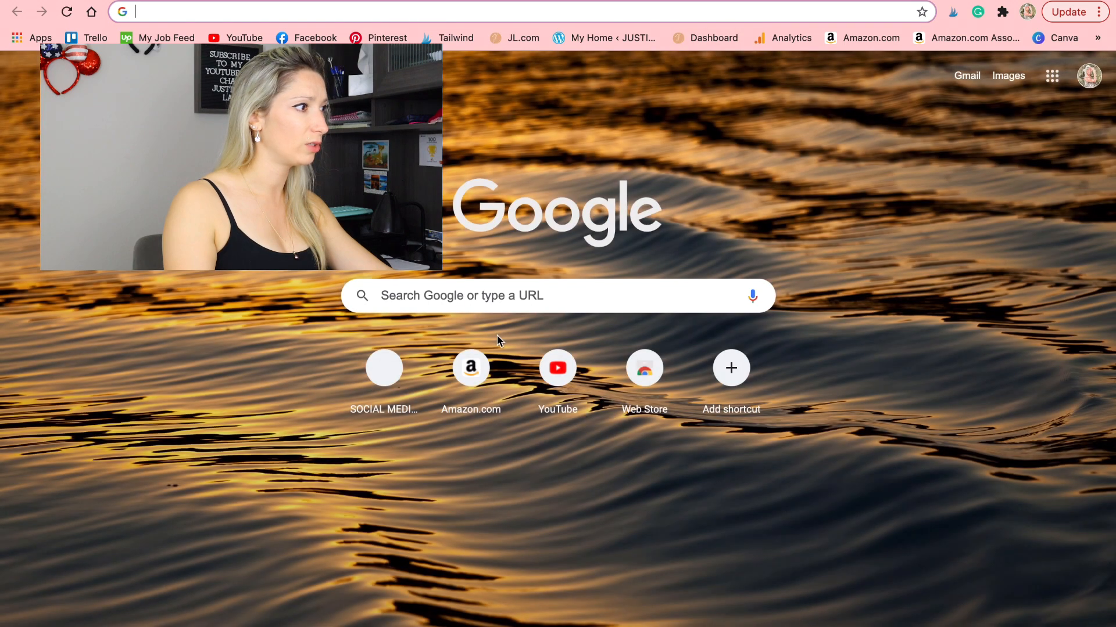
{"action": "left_click", "coordinate": [491, 295]}
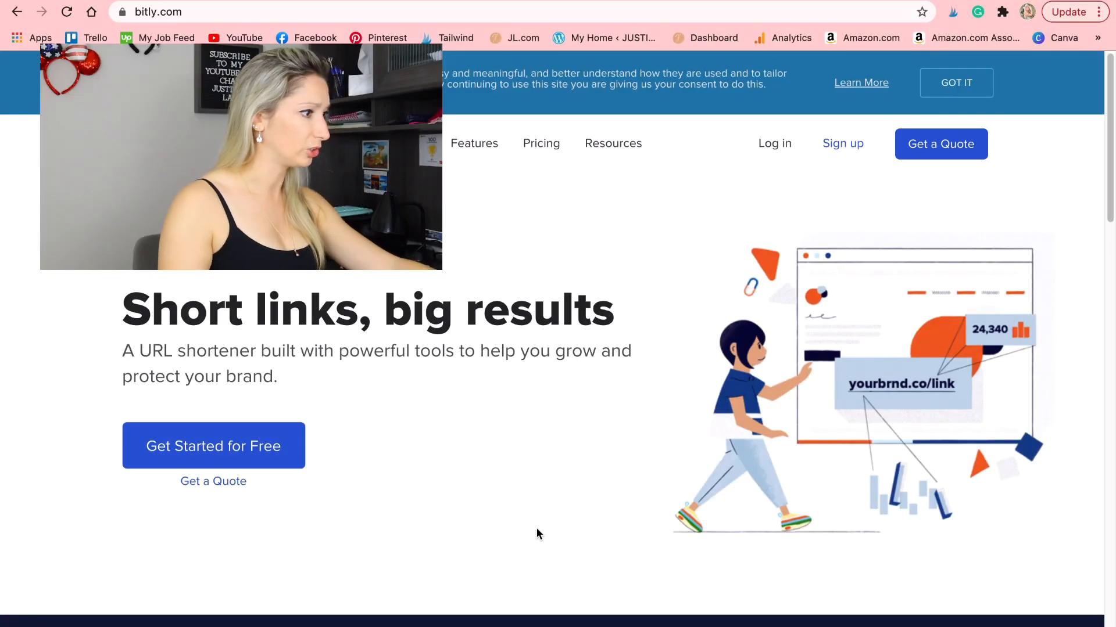
{"action": "scroll", "coordinate": [281, 463], "scroll_direction": "down", "scroll_amount": 5}
{"action": "left_click", "coordinate": [306, 381]}
{"action": "type", "text": "https://www.canva.com/design/DAEZffSI1E/NMFWXIRCeses1KBx4cN0pw/view?website#2"}
{"action": "left_click", "coordinate": [849, 386]}
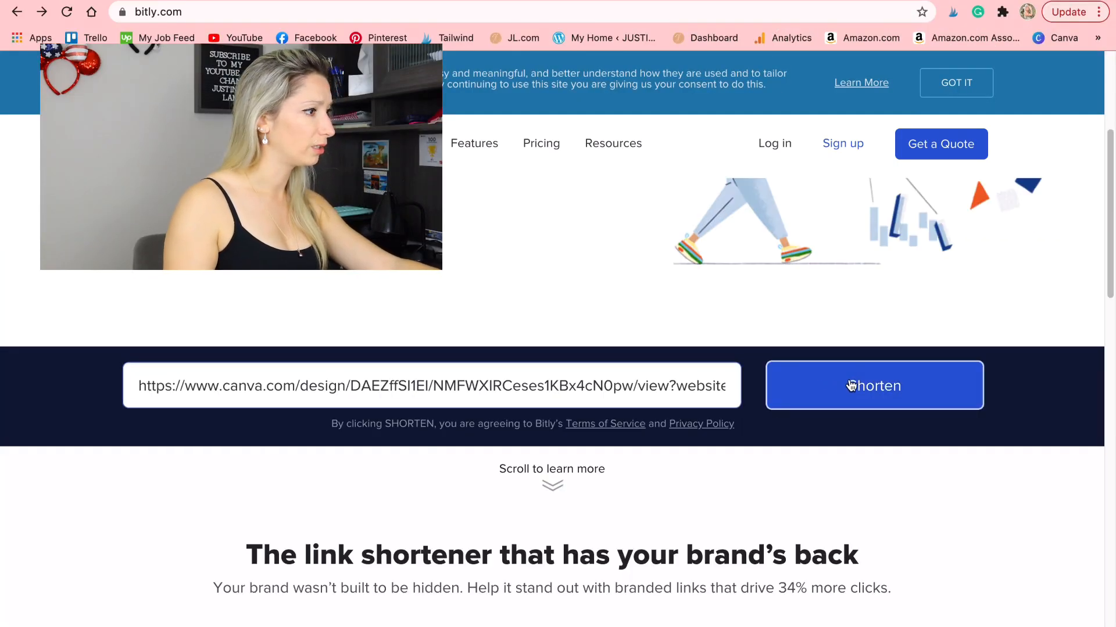
{"action": "left_click", "coordinate": [891, 395]}
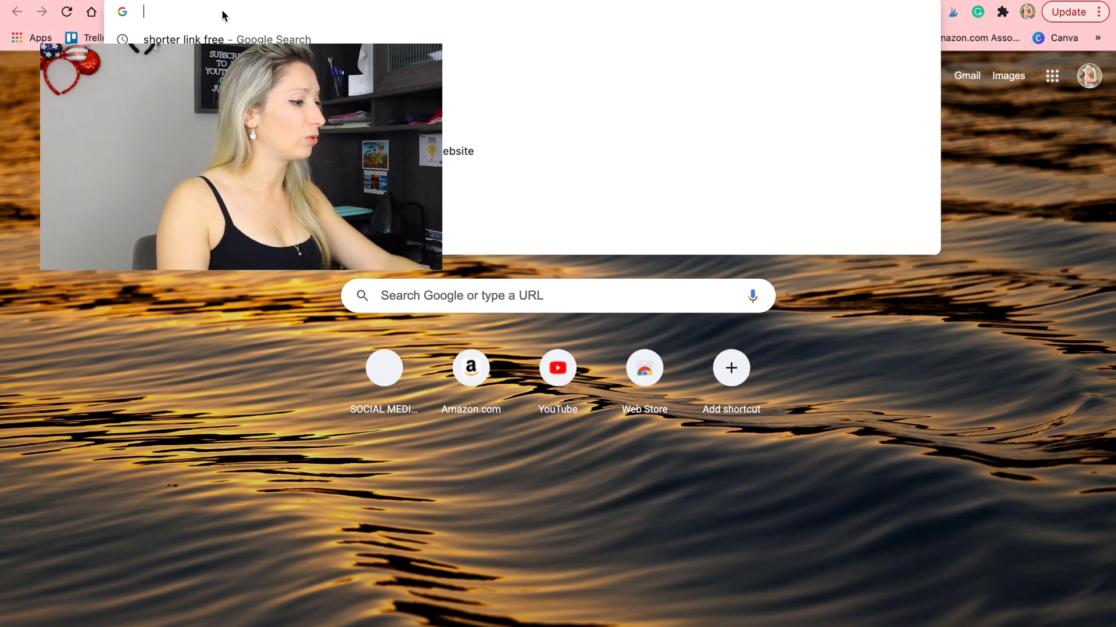
{"action": "type", "text": "https://bit.ly/3cSy8ti"}
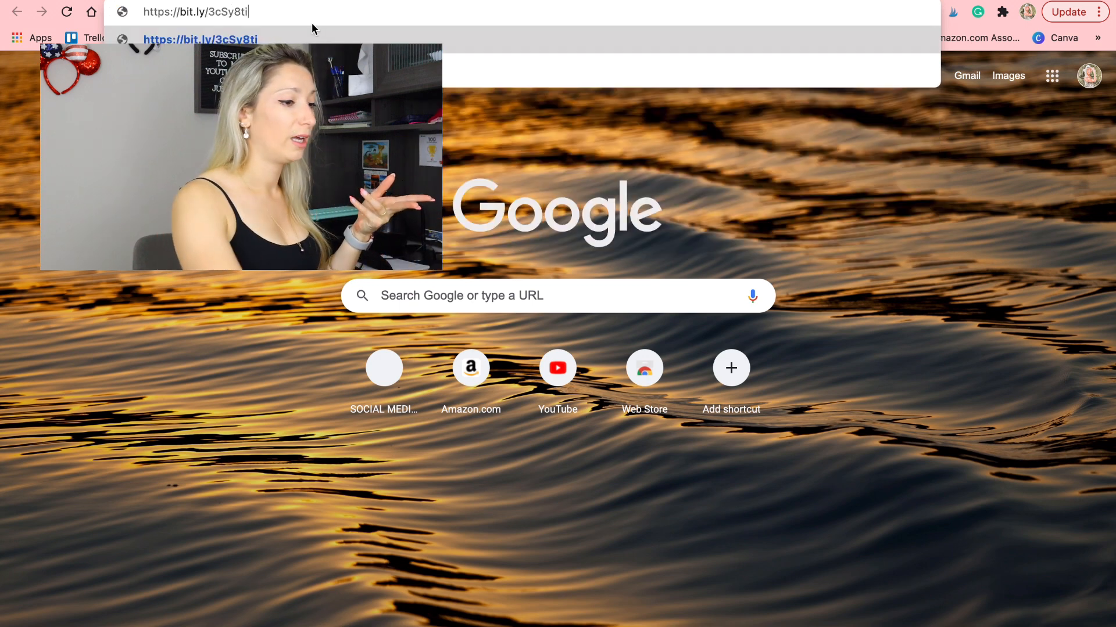
{"action": "key", "text": "Return"}
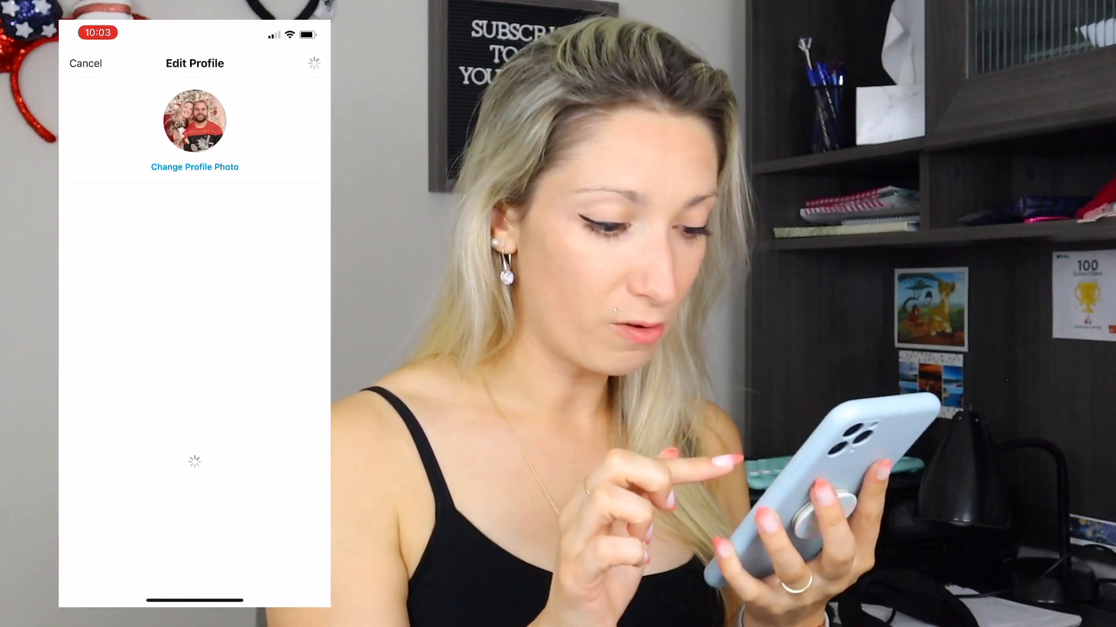
{"action": "left_click", "coordinate": [255, 261]}
{"action": "left_click", "coordinate": [310, 261]}
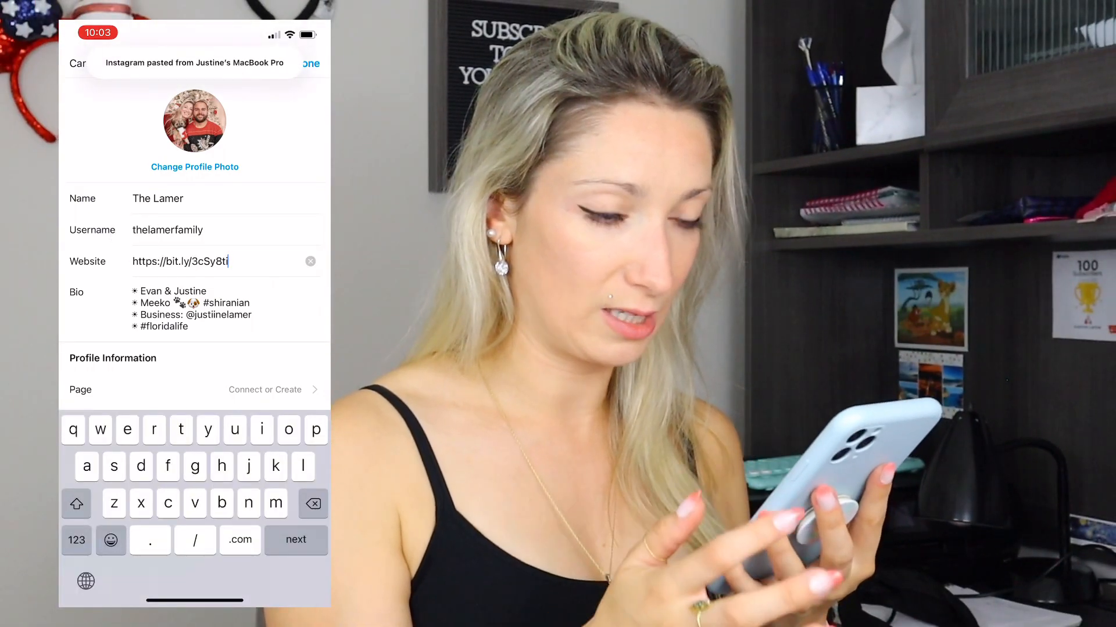
{"action": "left_click", "coordinate": [311, 63]}
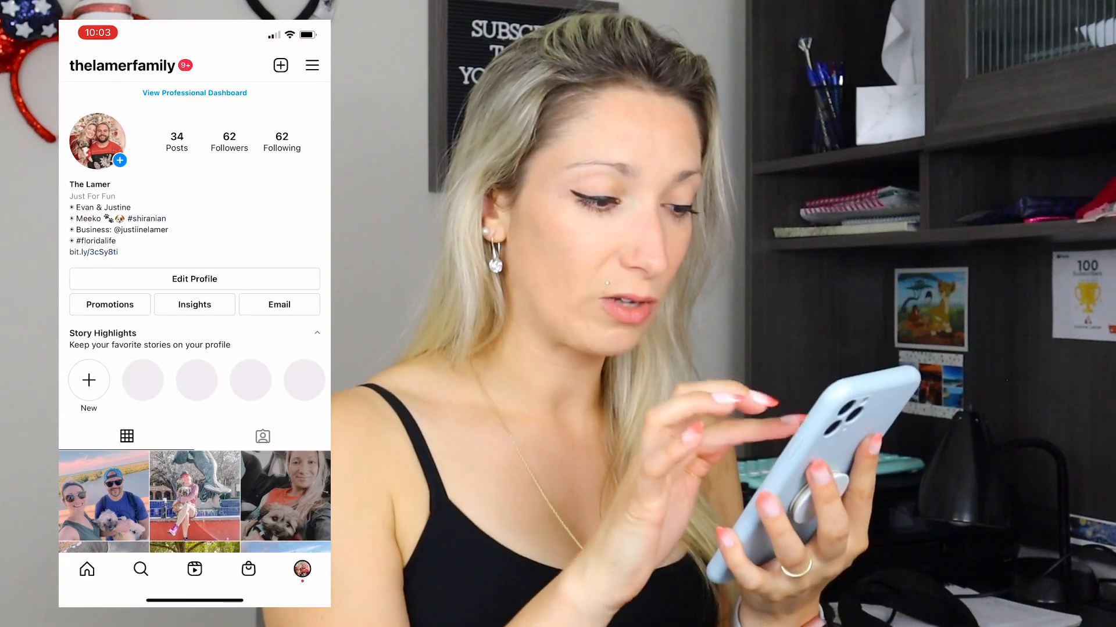
Step: Open the link in the Instagram bio and test the page's YouTube button
{"action": "left_click", "coordinate": [94, 251]}
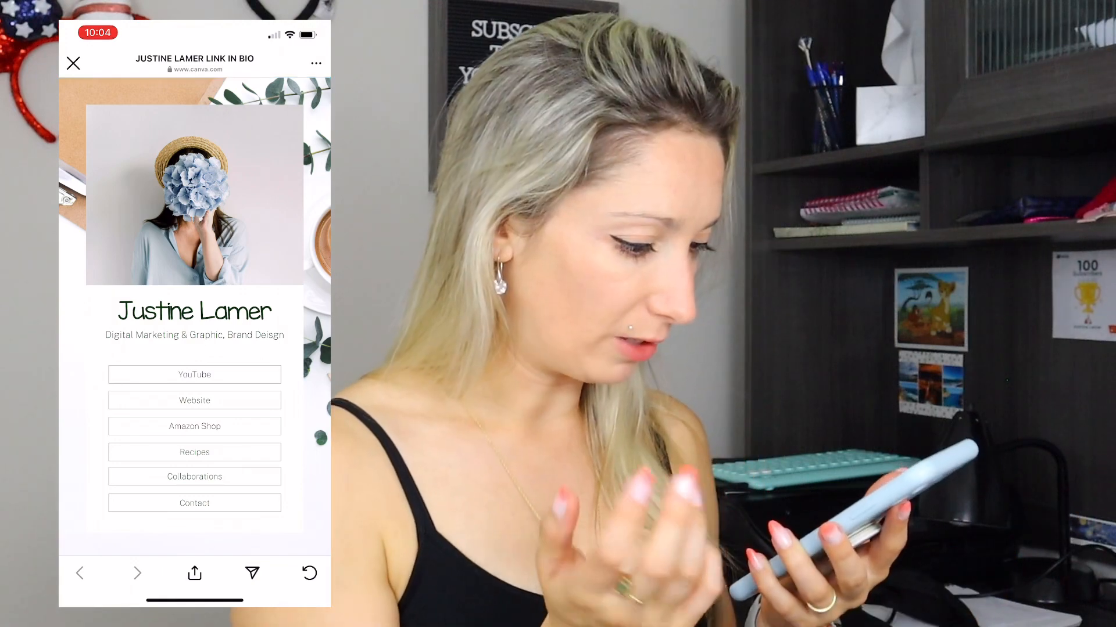
{"action": "left_click", "coordinate": [195, 375]}
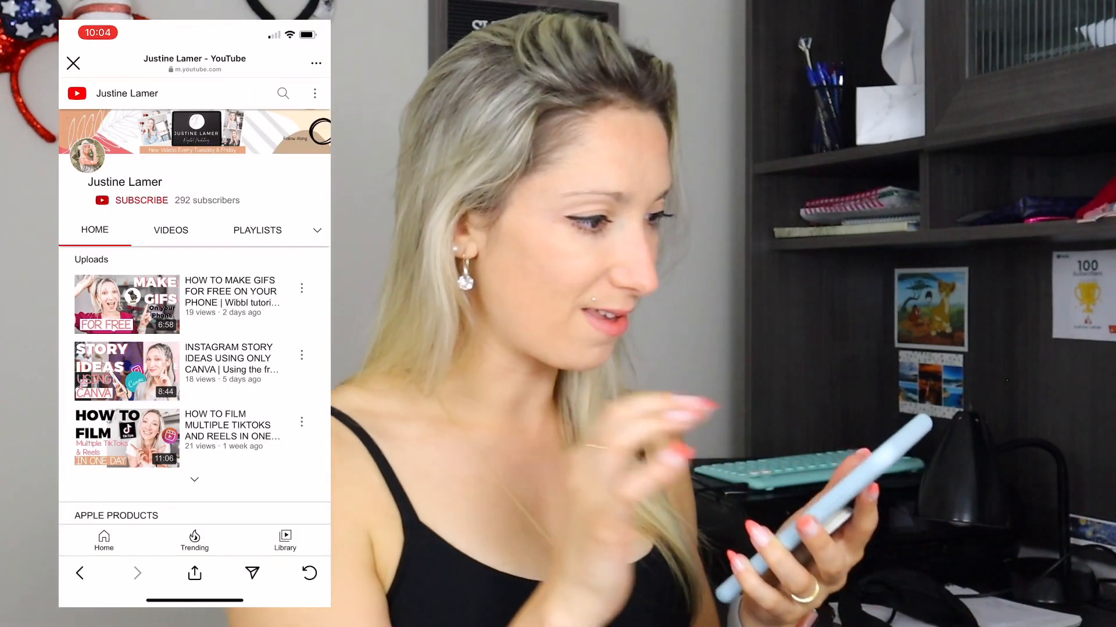
{"action": "scroll", "coordinate": [194, 377], "scroll_direction": "down", "scroll_amount": 3}
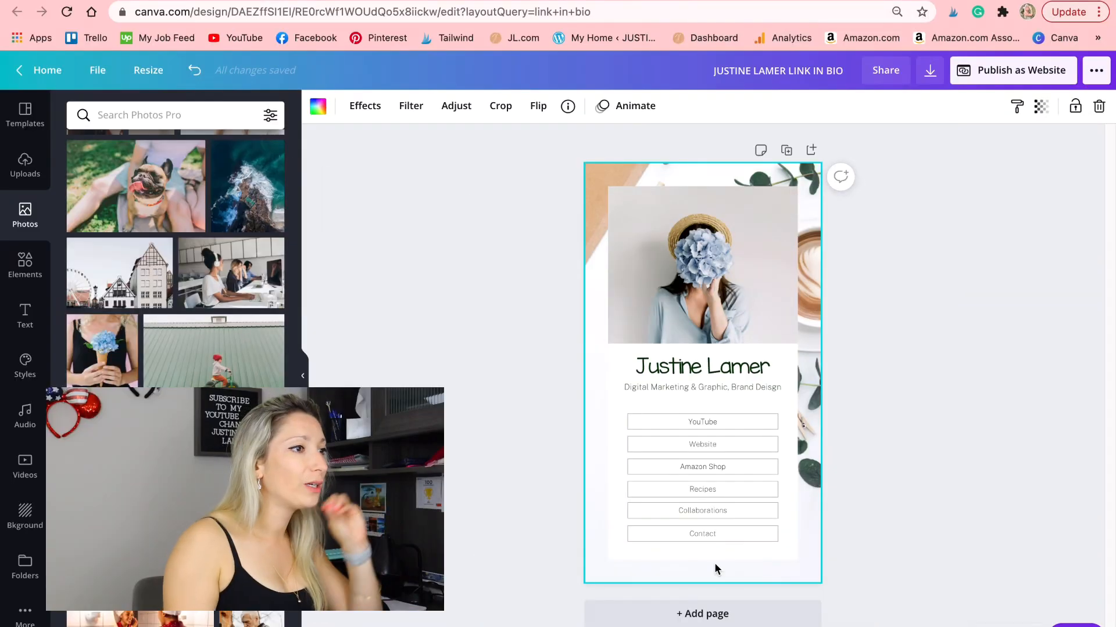
Step: Return to the Canva home page and create a new blank Your Story design
{"action": "left_click", "coordinate": [59, 85]}
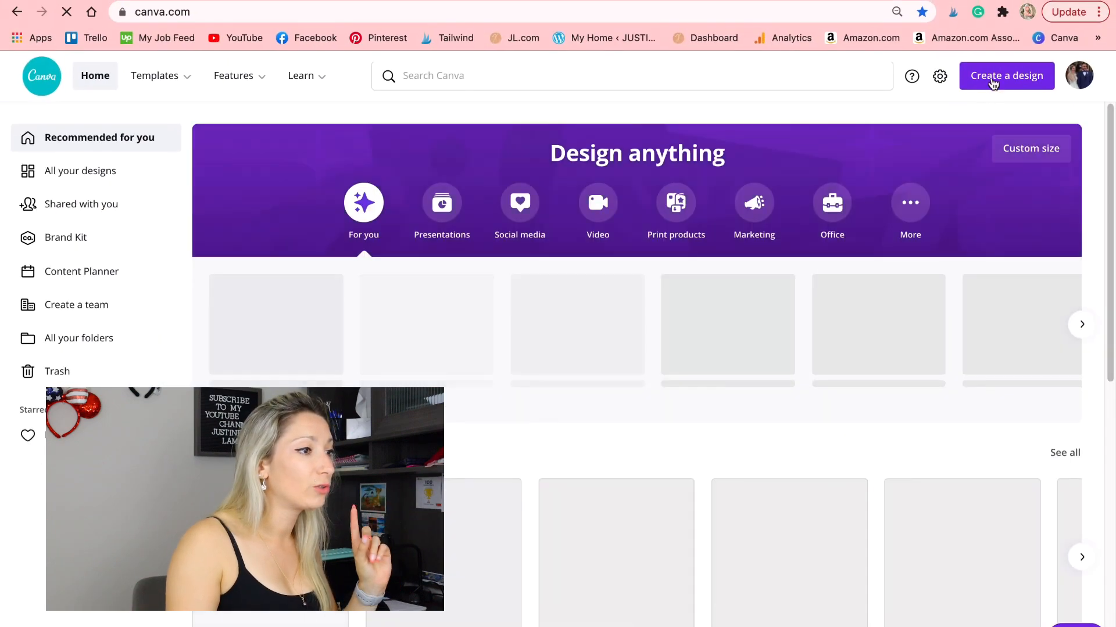
{"action": "left_click", "coordinate": [993, 84]}
{"action": "left_click", "coordinate": [909, 306]}
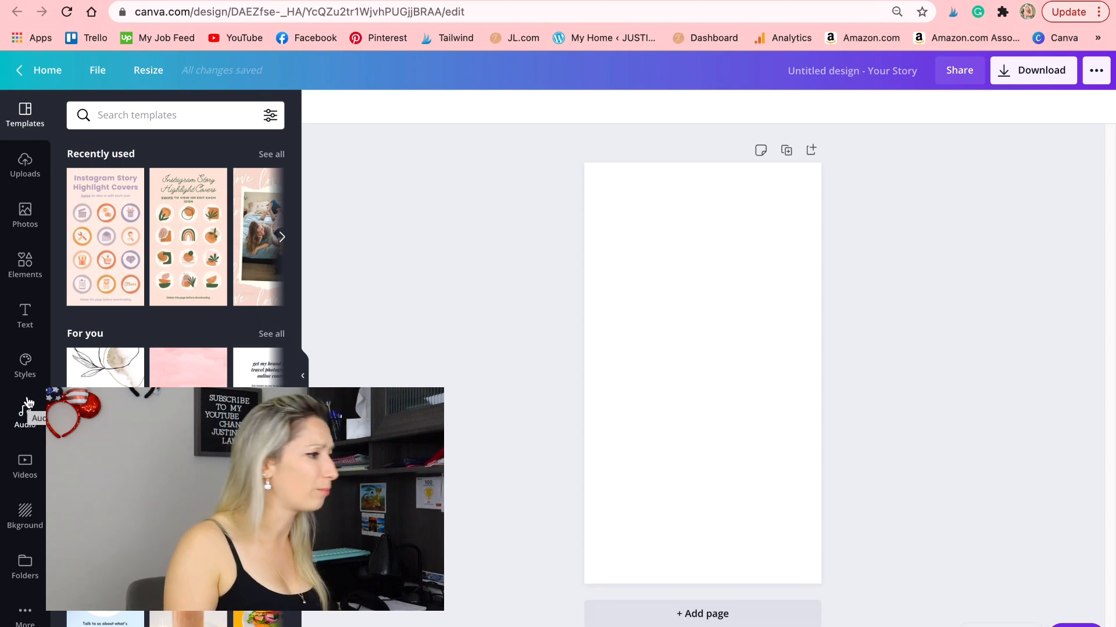
Step: Apply the light grey textured background to the blank page and recolour it with the coral red brand colour
{"action": "left_click", "coordinate": [25, 514]}
{"action": "left_click", "coordinate": [195, 224]}
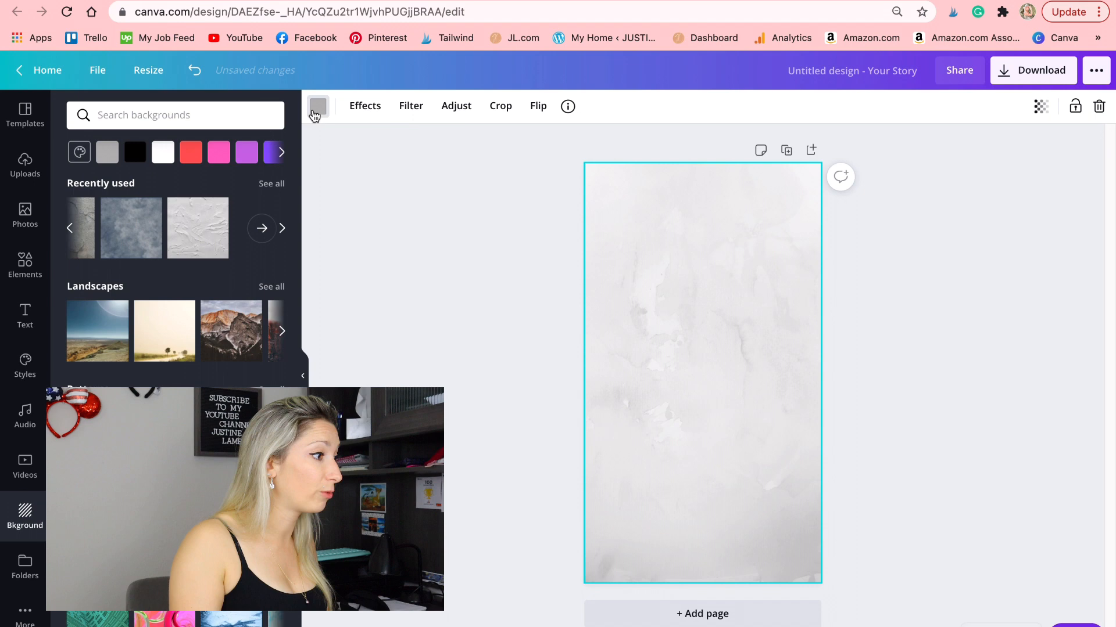
{"action": "left_click", "coordinate": [315, 111]}
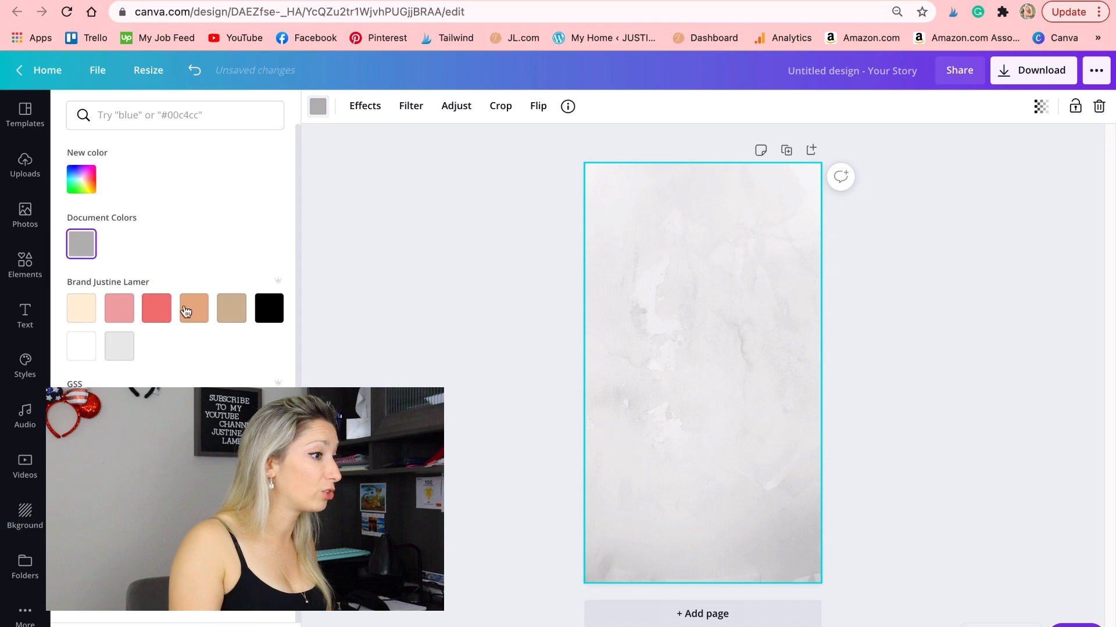
{"action": "left_click", "coordinate": [163, 314]}
{"action": "key", "text": "Escape"}
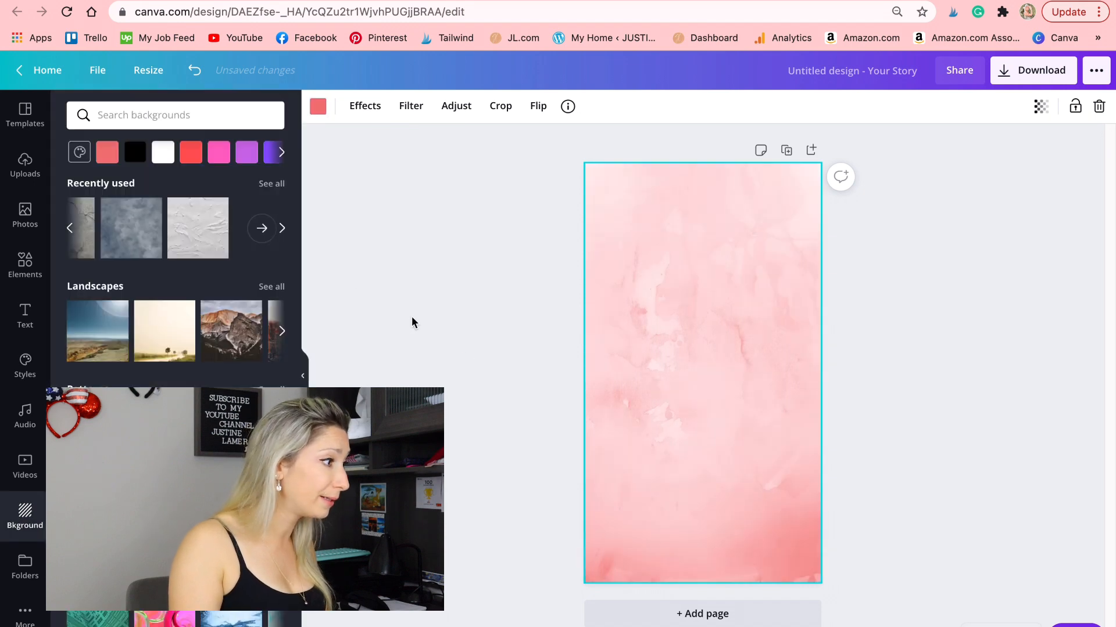
Step: Find a circle element, place the solid brush-stroke circle near the top of the page and recolour it white
{"action": "left_click", "coordinate": [24, 264]}
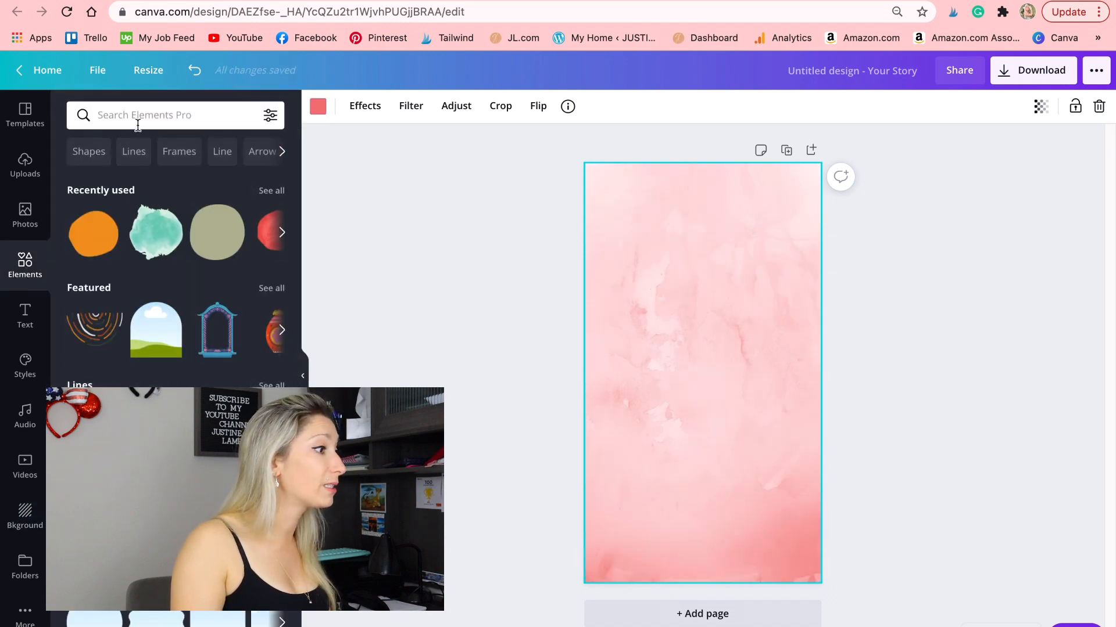
{"action": "left_click", "coordinate": [163, 241]}
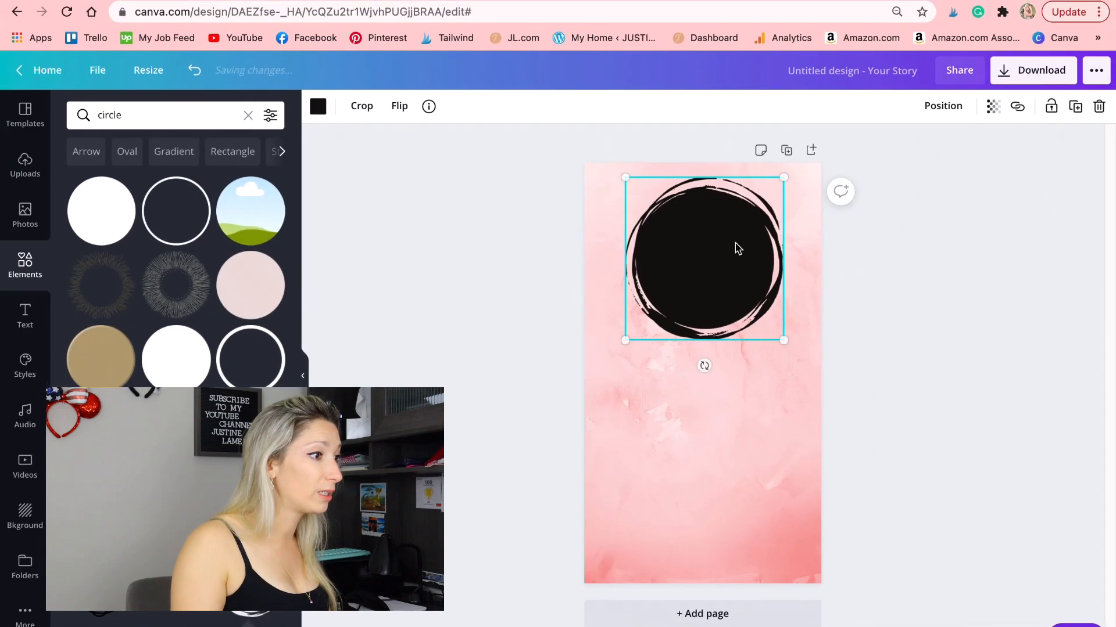
{"action": "mouse_move", "coordinate": [736, 248]}
{"action": "left_mouse_down"}
{"action": "mouse_move", "coordinate": [726, 270]}
{"action": "mouse_move", "coordinate": [733, 253]}
{"action": "left_mouse_up"}
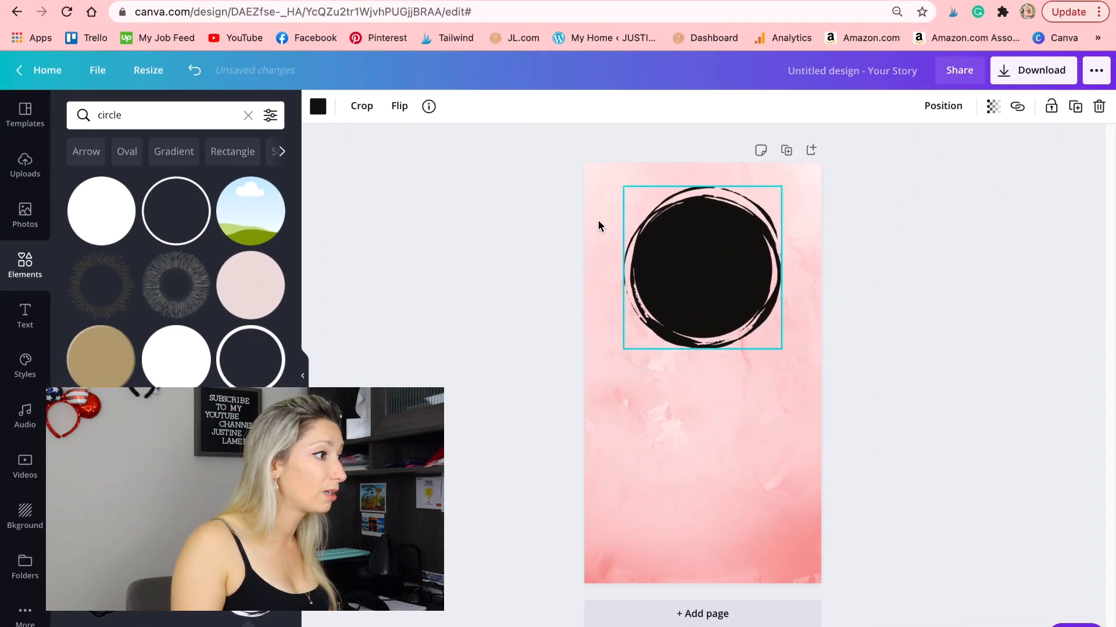
{"action": "left_click", "coordinate": [317, 106]}
{"action": "left_click", "coordinate": [81, 346]}
{"action": "key", "text": "Escape"}
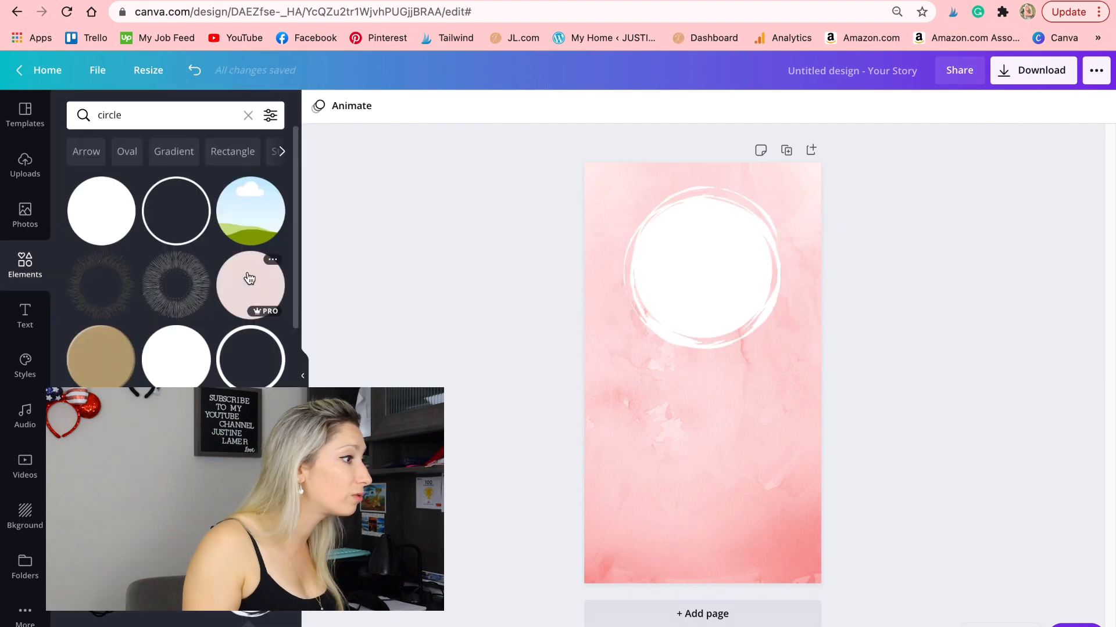
Step: Place a circular photo frame inside the white circle and fill it with the uploaded portrait, shifting the crop onto the face
{"action": "left_click", "coordinate": [249, 198]}
{"action": "left_click_drag", "start_coordinate": [703, 372], "coordinate": [707, 254]}
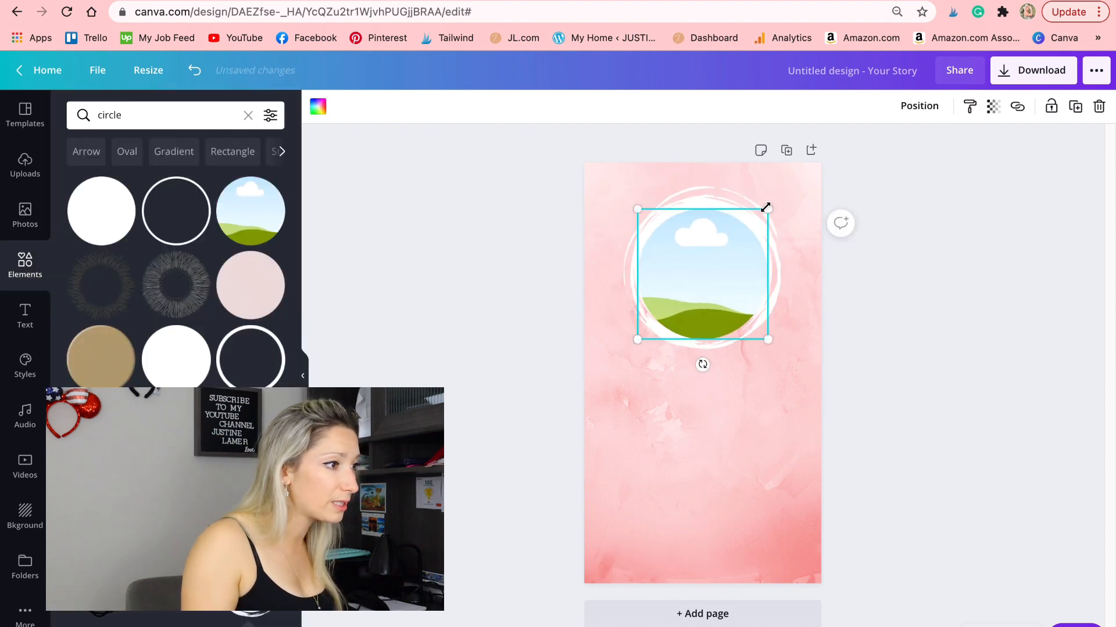
{"action": "left_click", "coordinate": [692, 363]}
{"action": "left_click", "coordinate": [25, 215]}
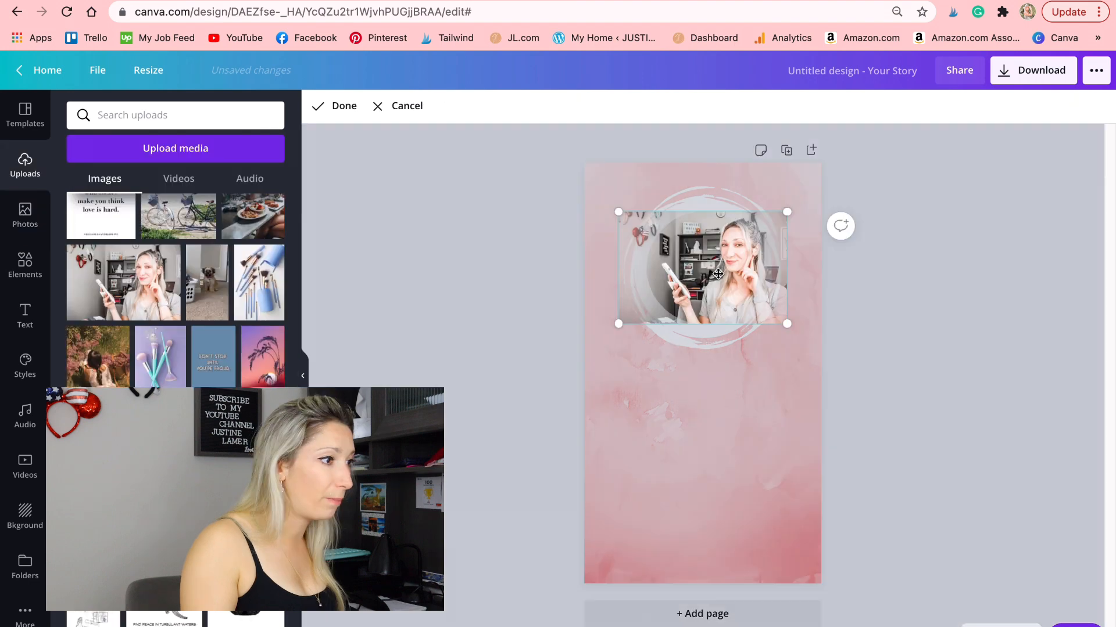
{"action": "left_click_drag", "start_coordinate": [718, 274], "coordinate": [700, 273]}
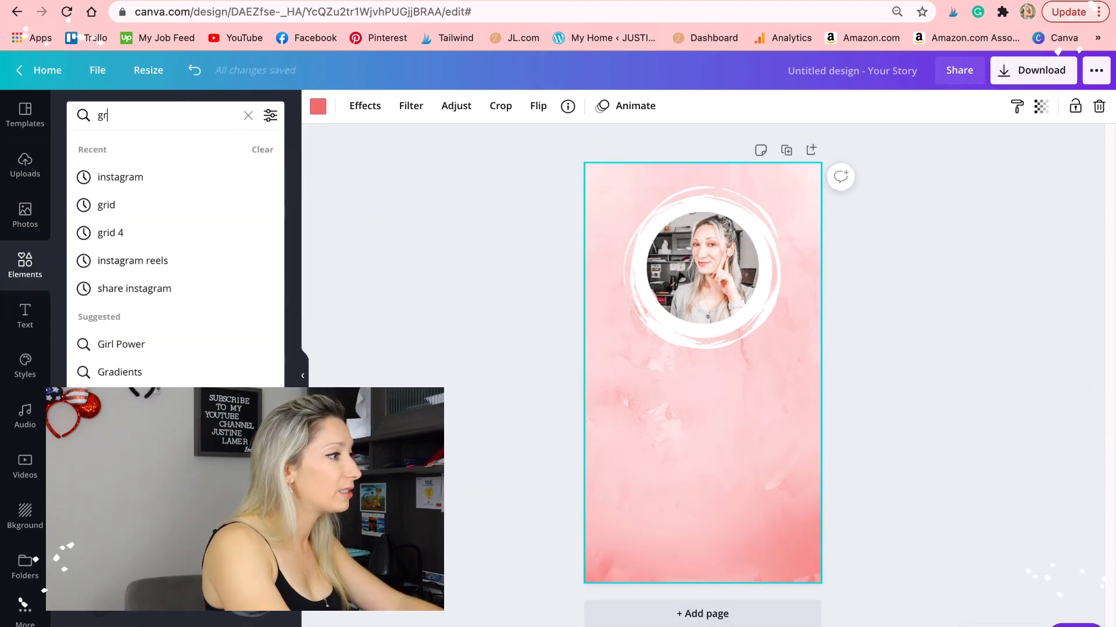
Step: Search the elements for "grid" and add a single-cell grid shrunk to a full-width strip about 108 px high below the circle
{"action": "type", "text": "id"}
{"action": "key", "text": "BackSpace"}
{"action": "key", "text": "BackSpace"}
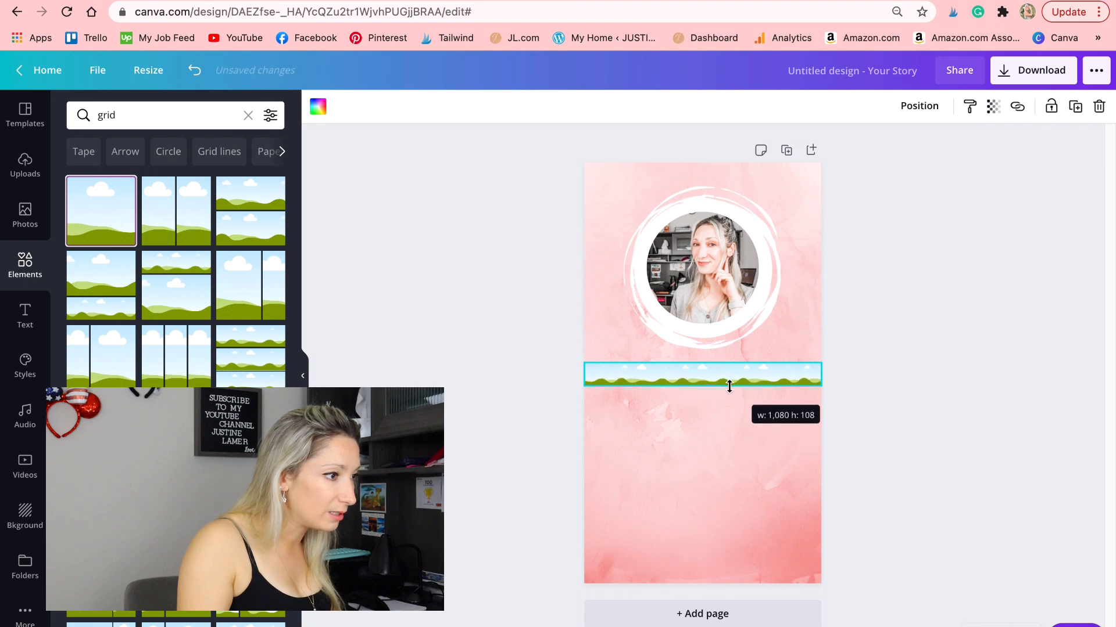
{"action": "left_click_drag", "start_coordinate": [729, 387], "coordinate": [729, 386]}
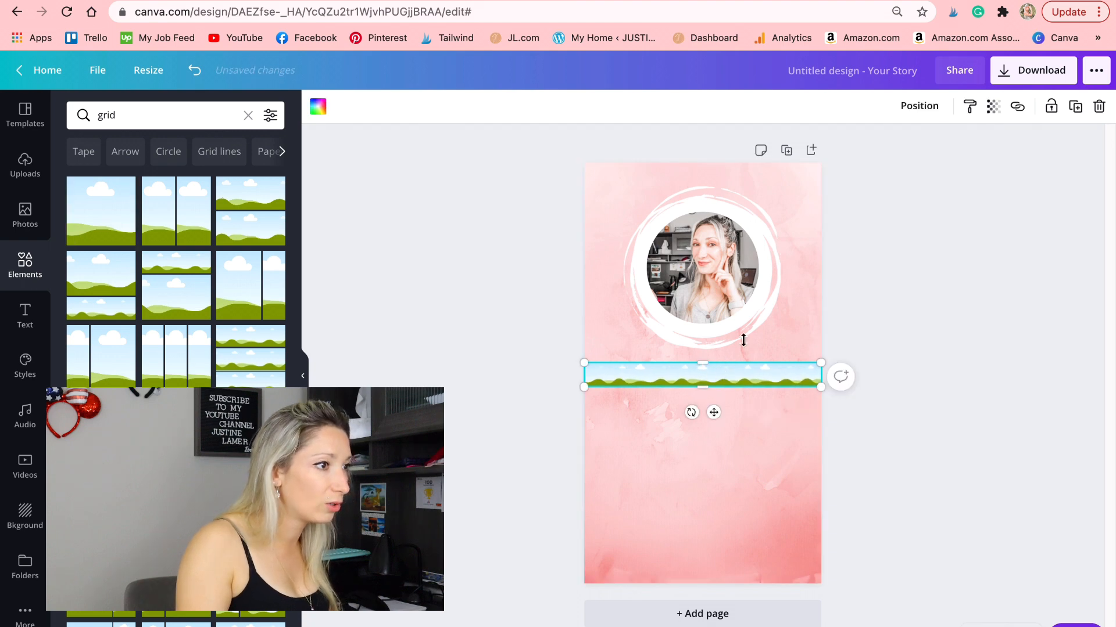
Step: Duplicate the grid strip four times and space the five strips evenly down the lower half of the page
{"action": "left_click", "coordinate": [1076, 109]}
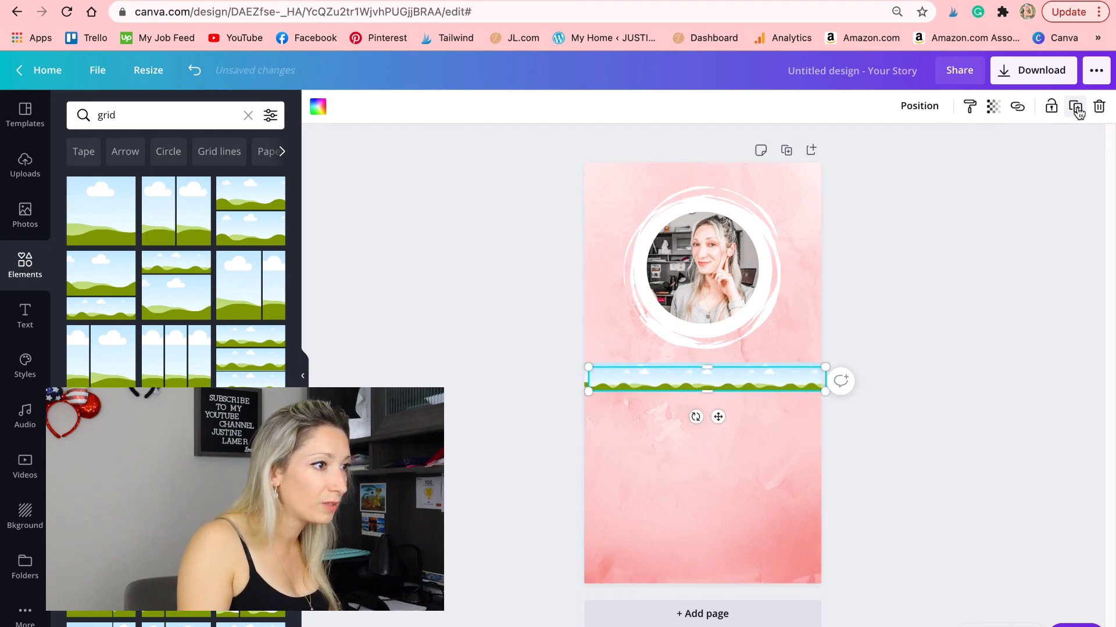
{"action": "left_click", "coordinate": [1076, 108]}
{"action": "left_click", "coordinate": [1076, 109]}
{"action": "left_click", "coordinate": [1076, 109]}
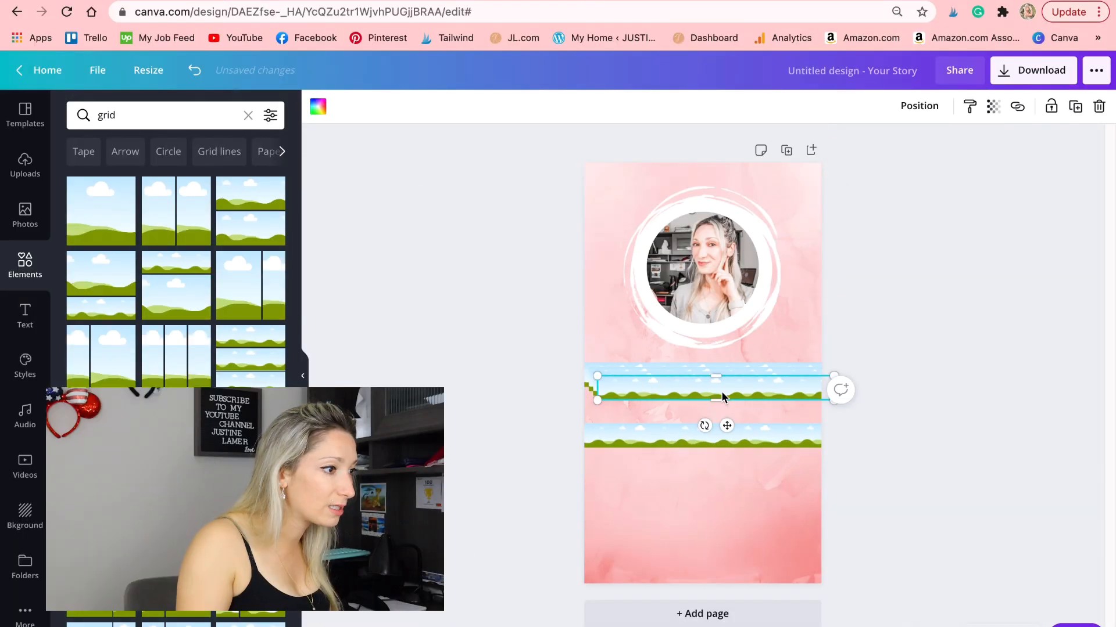
{"action": "left_click_drag", "start_coordinate": [717, 447], "coordinate": [715, 509]}
{"action": "left_click_drag", "start_coordinate": [717, 413], "coordinate": [715, 563]}
{"action": "left_click_drag", "start_coordinate": [717, 458], "coordinate": [712, 479]}
{"action": "left_click", "coordinate": [705, 520]}
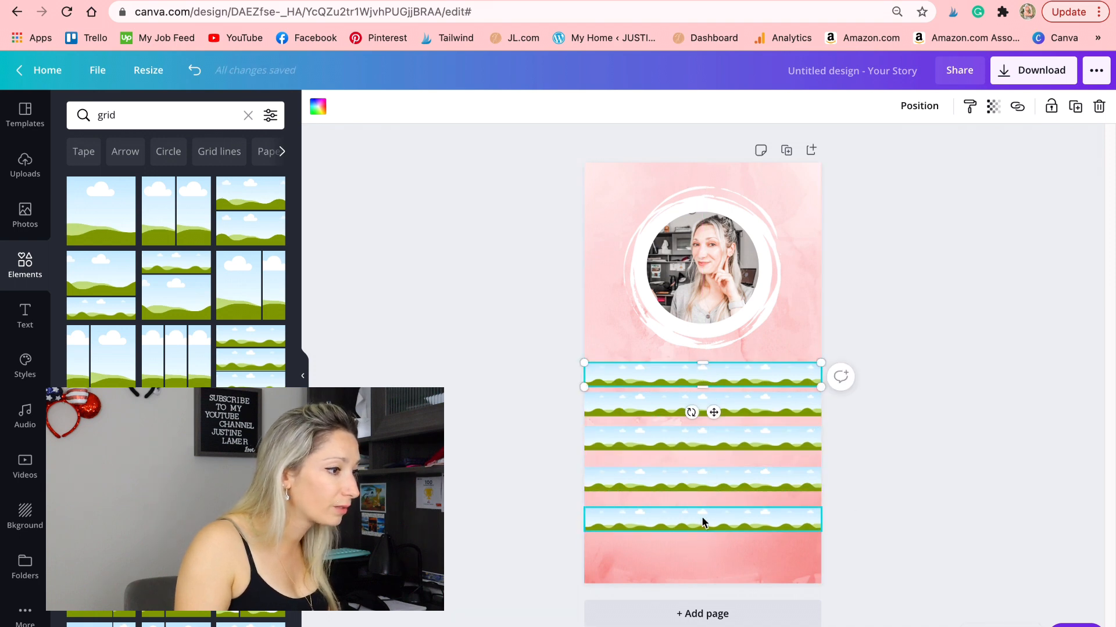
{"action": "left_click_drag", "start_coordinate": [715, 438], "coordinate": [714, 415]}
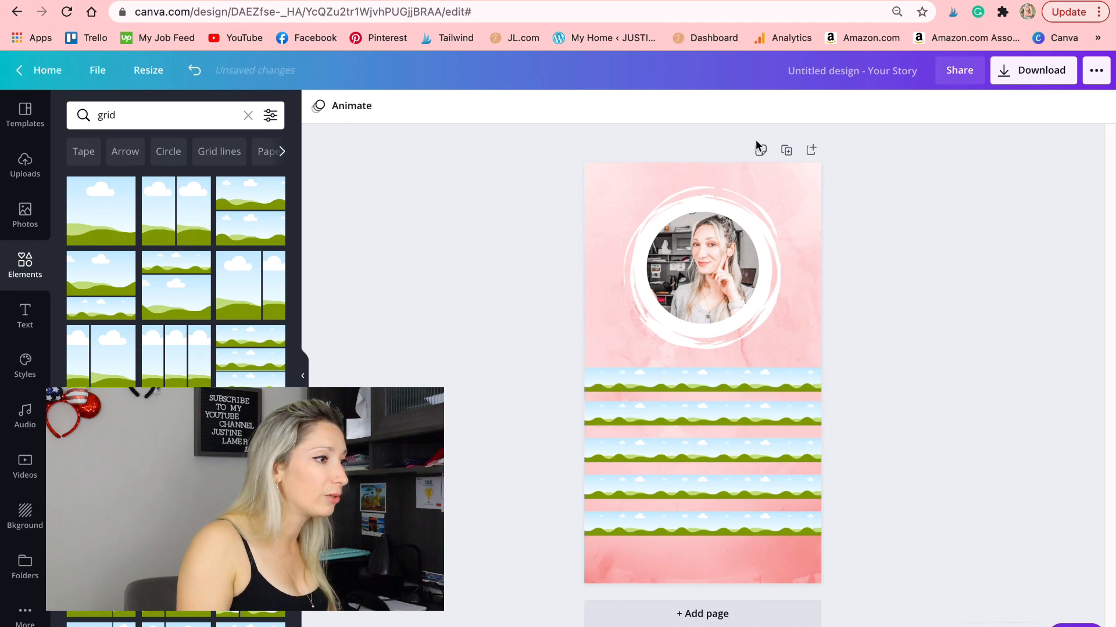
Step: Move the white circle and framed portrait together slightly higher on the page
{"action": "left_click", "coordinate": [755, 210]}
{"action": "left_click_drag", "start_coordinate": [707, 265], "coordinate": [708, 248]}
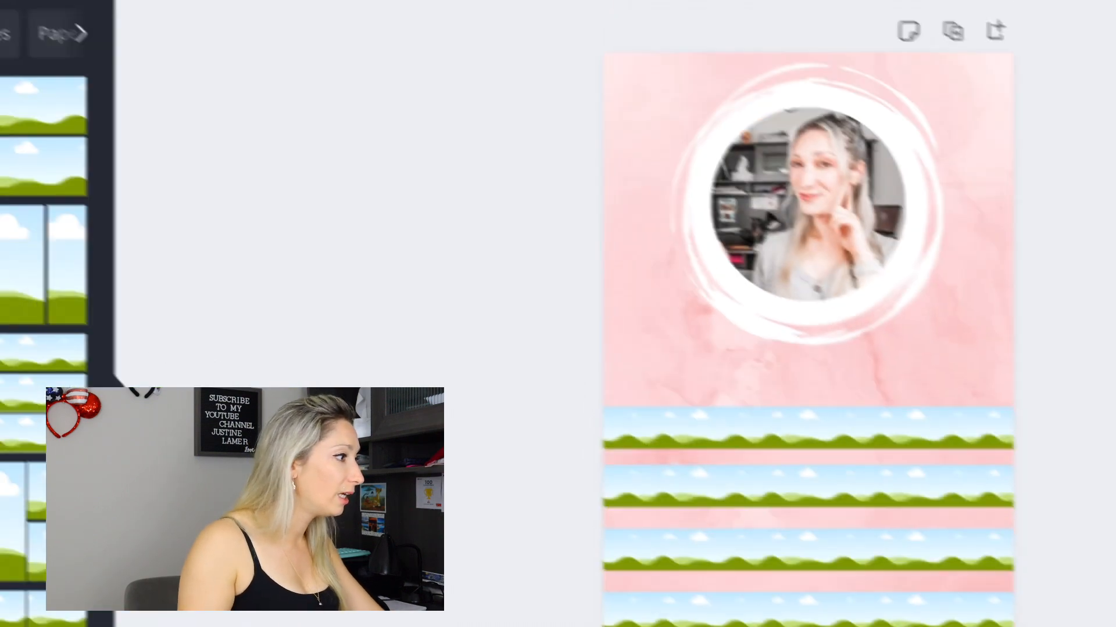
{"action": "key", "text": "Escape"}
Step: Add the heading "Find me elsewhere" centred beneath the portrait and set its font to Intro Script
{"action": "left_click", "coordinate": [25, 314]}
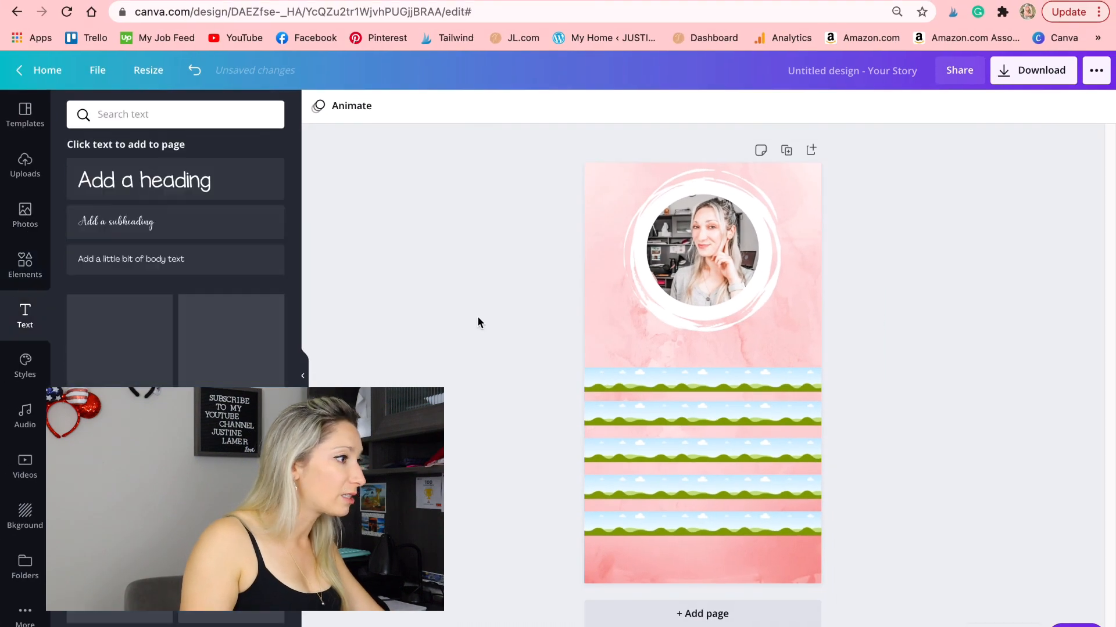
{"action": "left_click", "coordinate": [162, 195]}
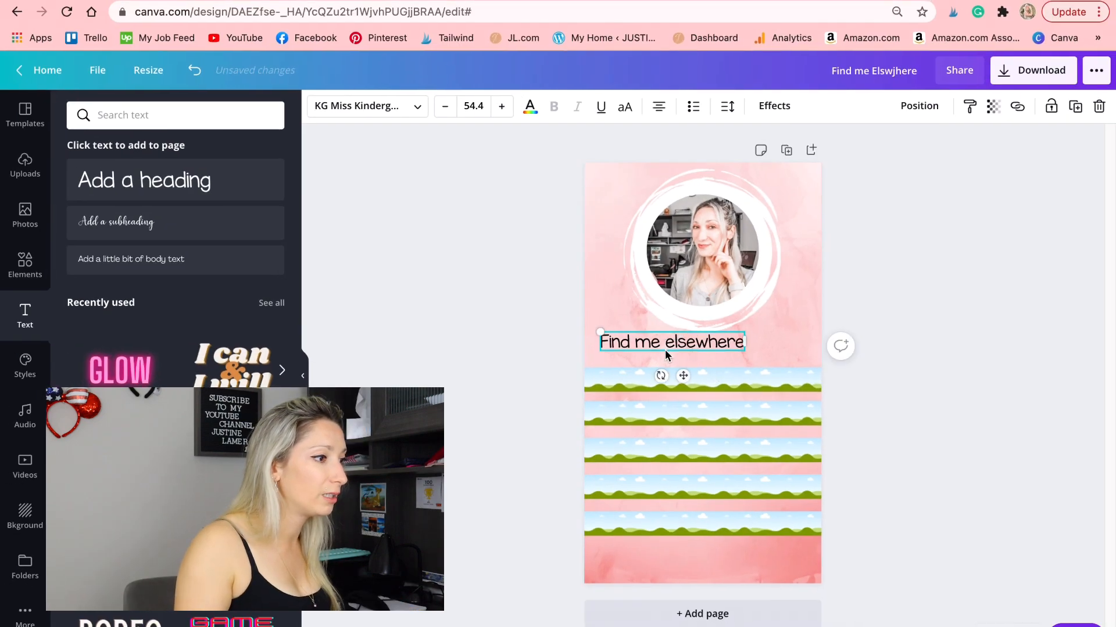
{"action": "left_click_drag", "start_coordinate": [684, 378], "coordinate": [711, 384]}
{"action": "left_click", "coordinate": [360, 106]}
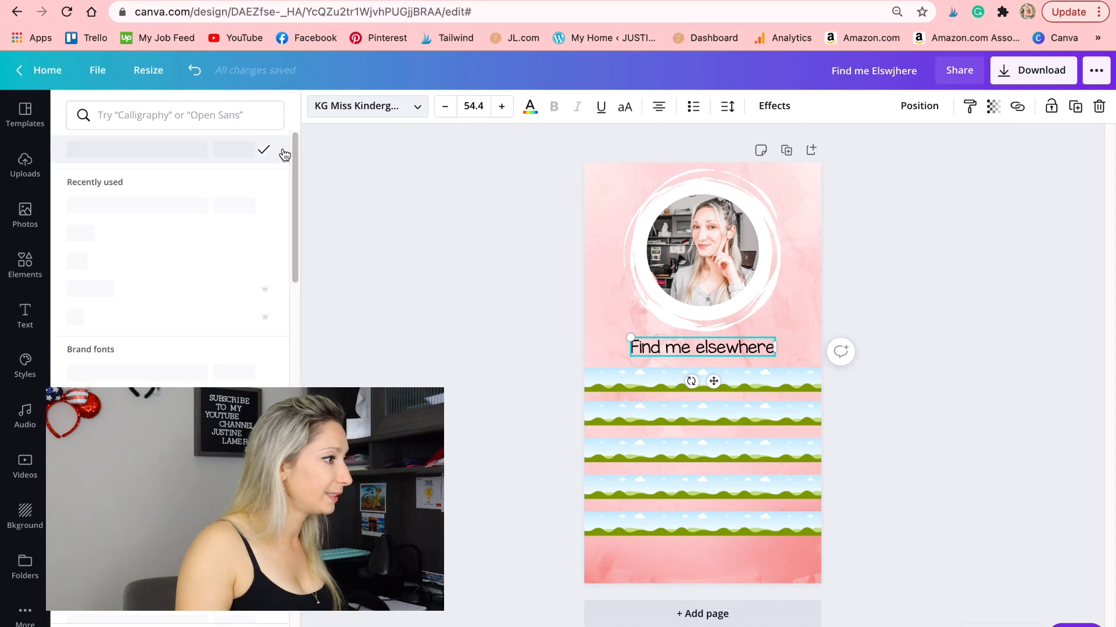
{"action": "left_click", "coordinate": [139, 289]}
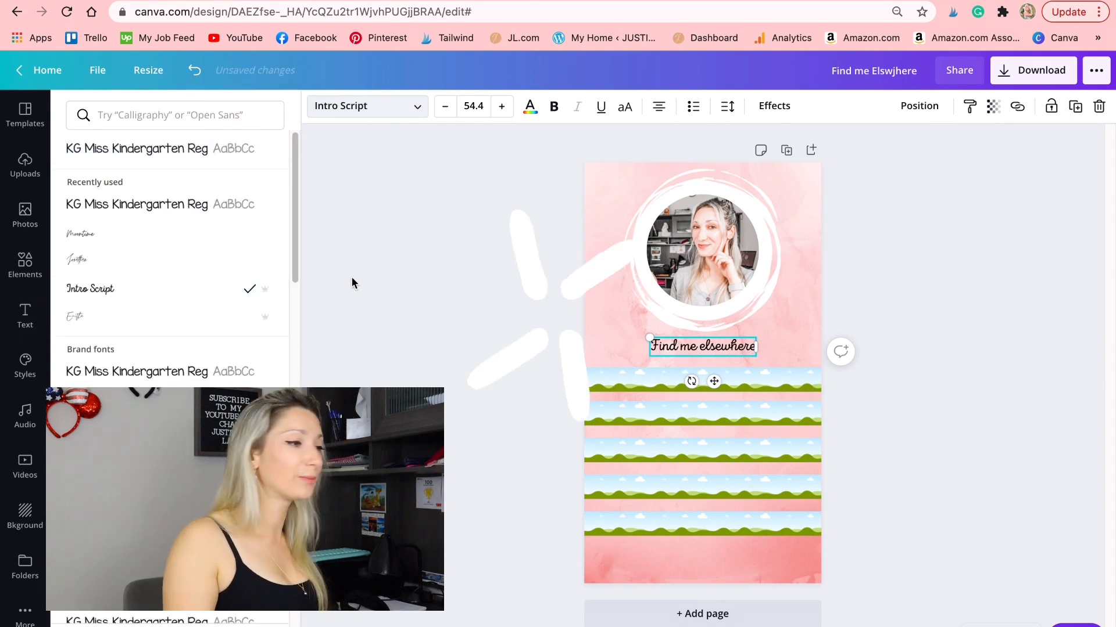
Step: Colour the five strips from top to bottom with the light grey, tan, orange, coral red and cream brand colours
{"action": "left_click", "coordinate": [773, 384]}
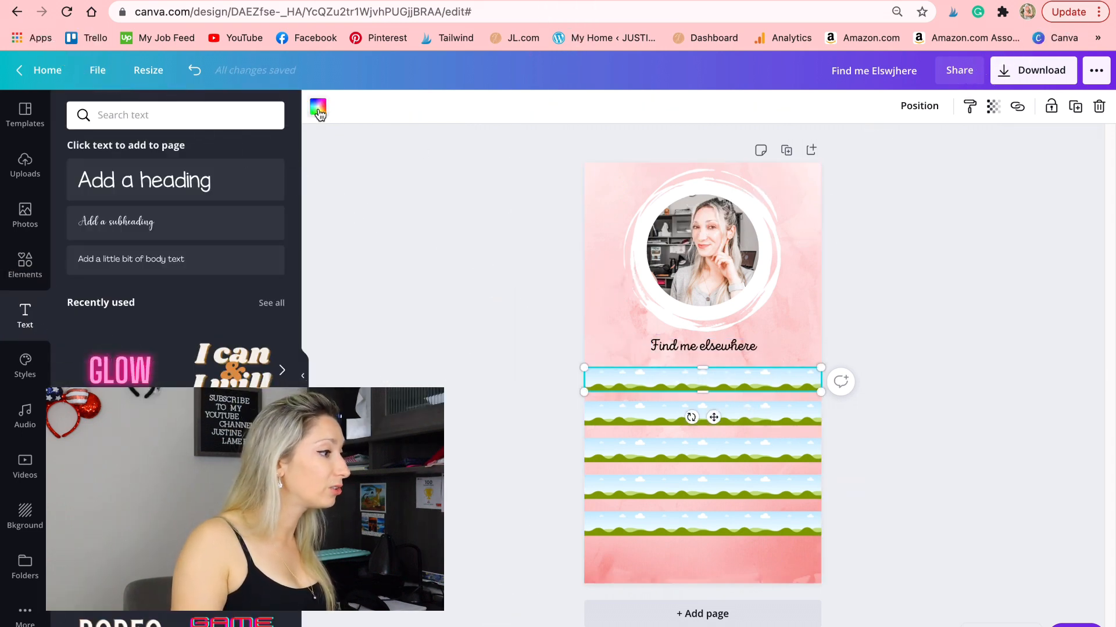
{"action": "left_click", "coordinate": [318, 111]}
{"action": "left_click", "coordinate": [116, 346]}
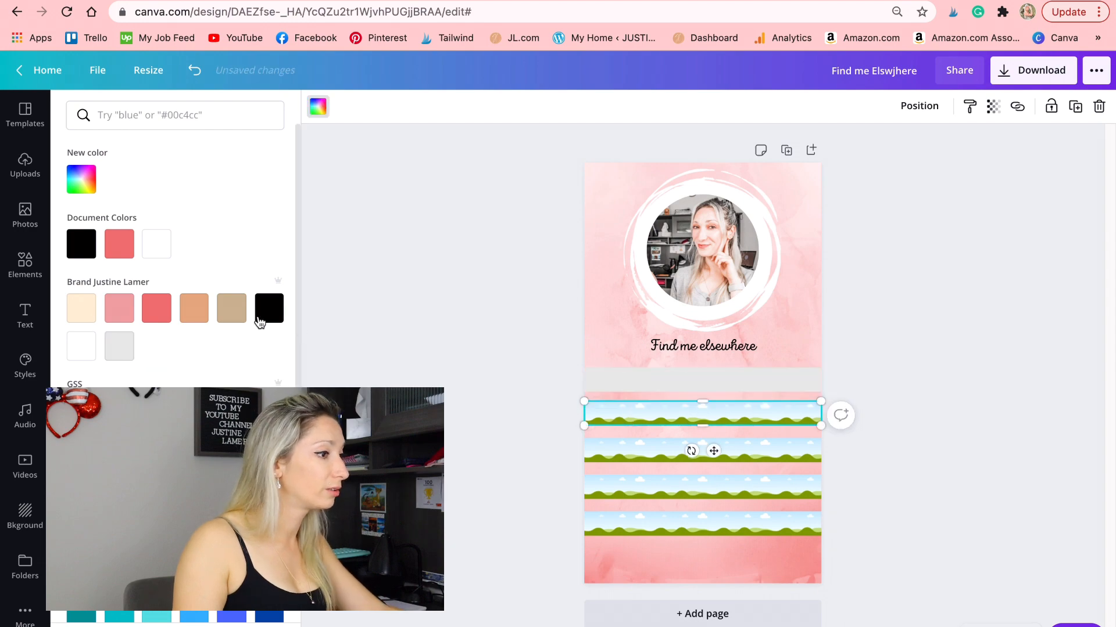
{"action": "left_click", "coordinate": [231, 308]}
{"action": "left_click", "coordinate": [643, 451]}
{"action": "left_click", "coordinate": [194, 308]}
{"action": "left_click", "coordinate": [627, 486]}
{"action": "left_click", "coordinate": [156, 308]}
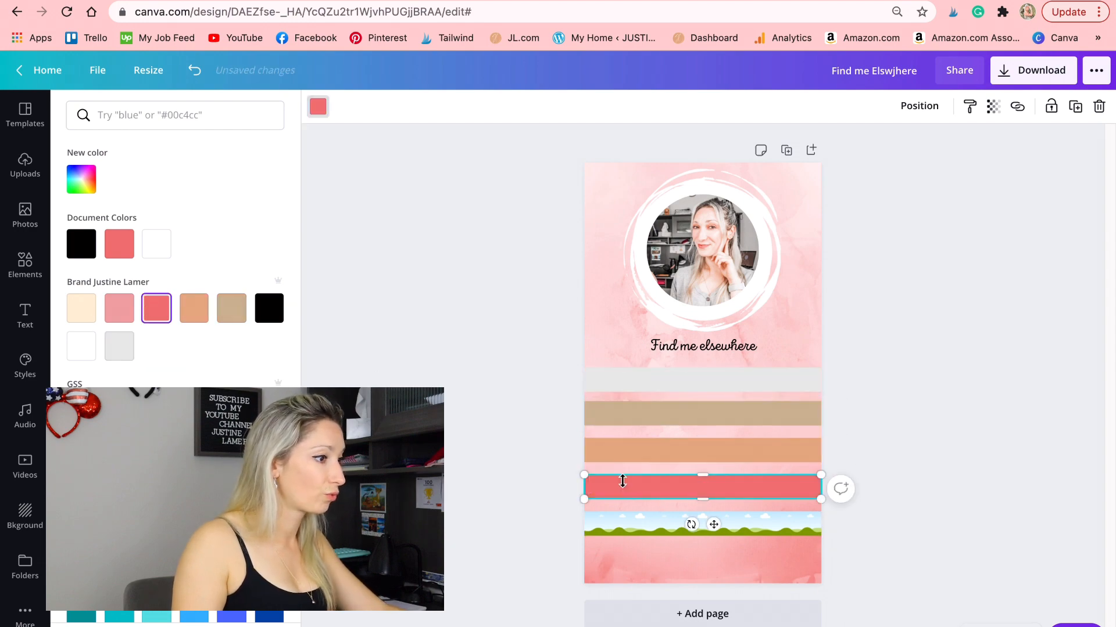
{"action": "left_click", "coordinate": [697, 529]}
{"action": "left_click", "coordinate": [81, 308]}
Step: Add a size 31.5 "Website" label centred on the grey strip and a duplicate reading "YouTube" on the tan strip
{"action": "left_click", "coordinate": [767, 382]}
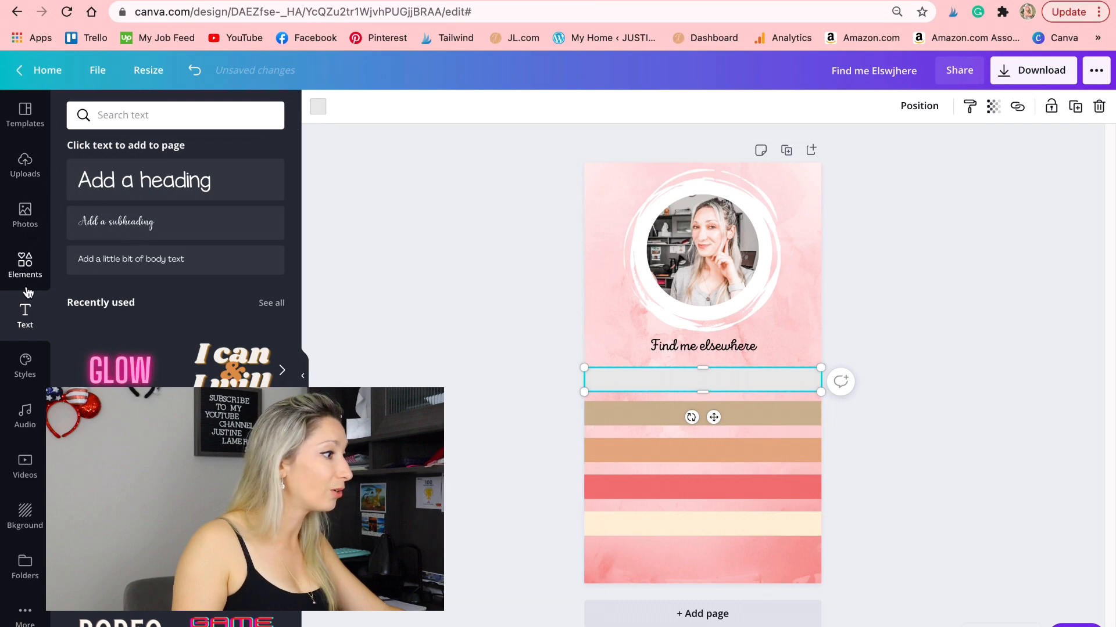
{"action": "left_click", "coordinate": [145, 180]}
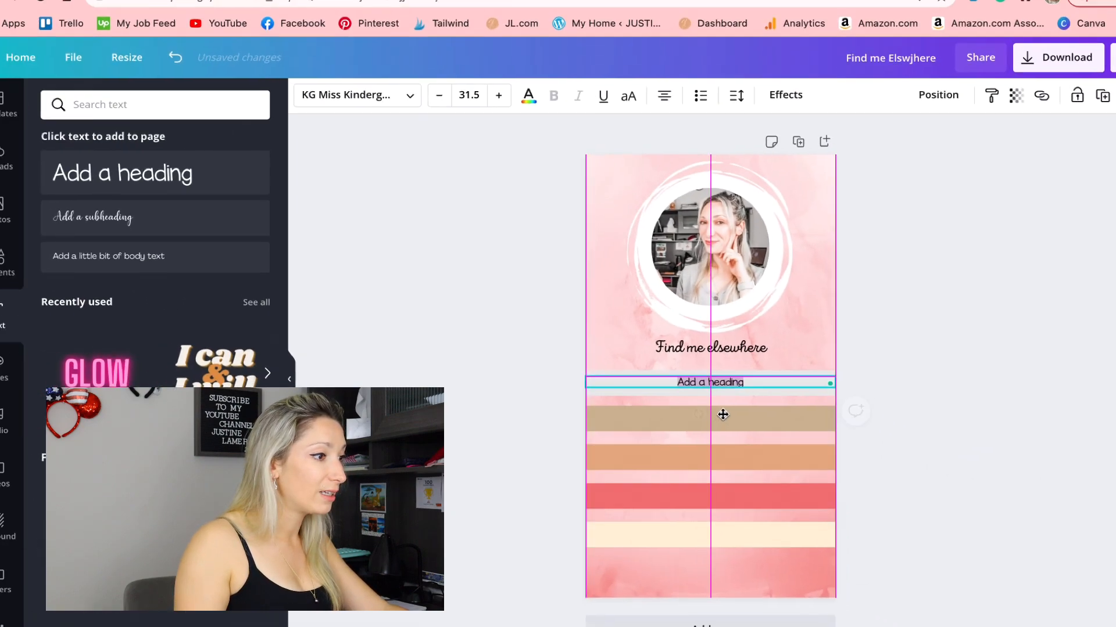
{"action": "type", "text": "Website"}
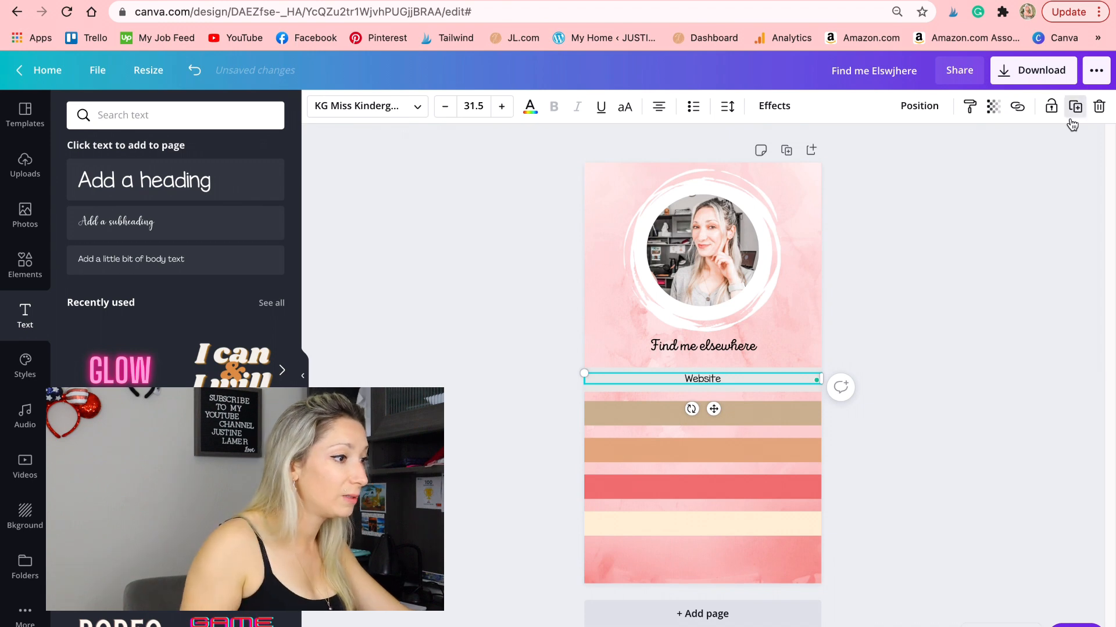
{"action": "left_click", "coordinate": [1072, 119]}
{"action": "left_click_drag", "start_coordinate": [714, 438], "coordinate": [662, 439]}
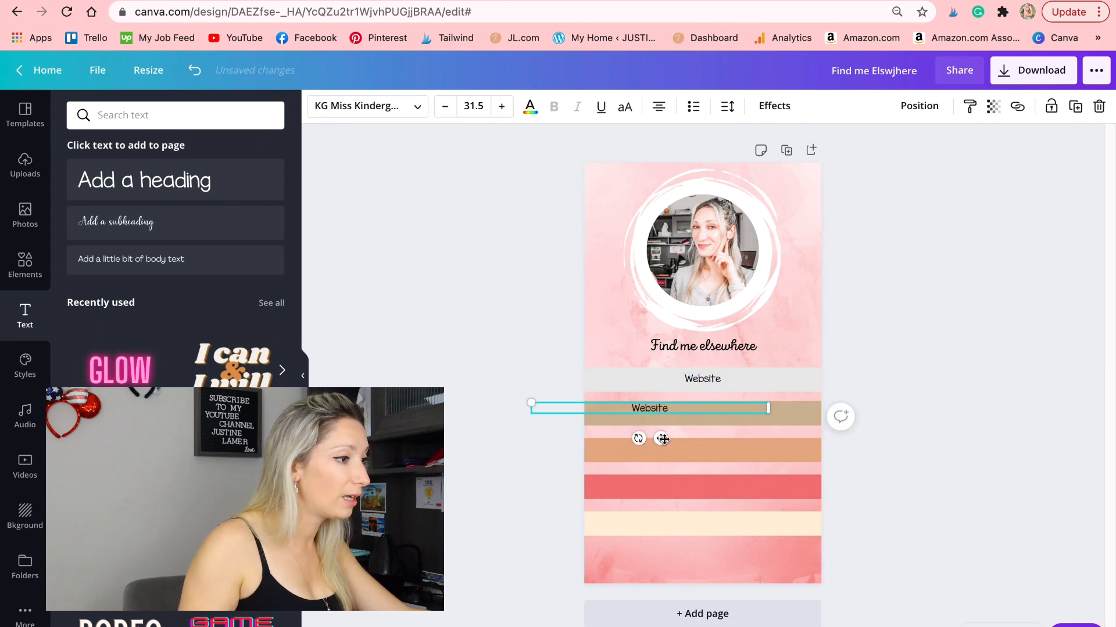
{"action": "key", "text": "Escape"}
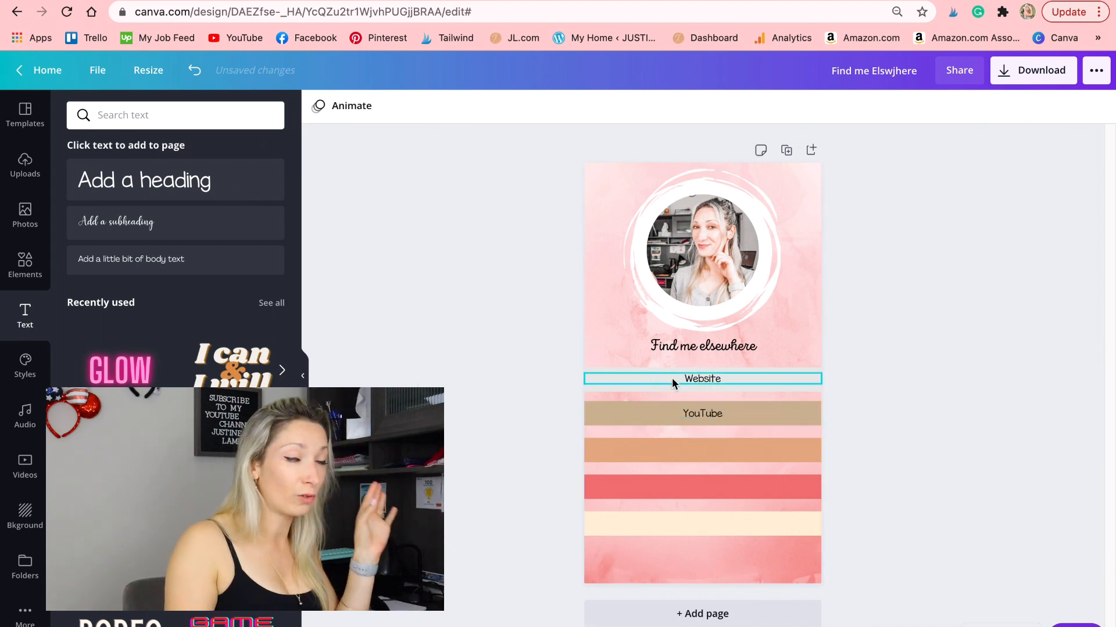
Step: Add a hyperlink to the "Website" label
{"action": "left_click", "coordinate": [703, 381]}
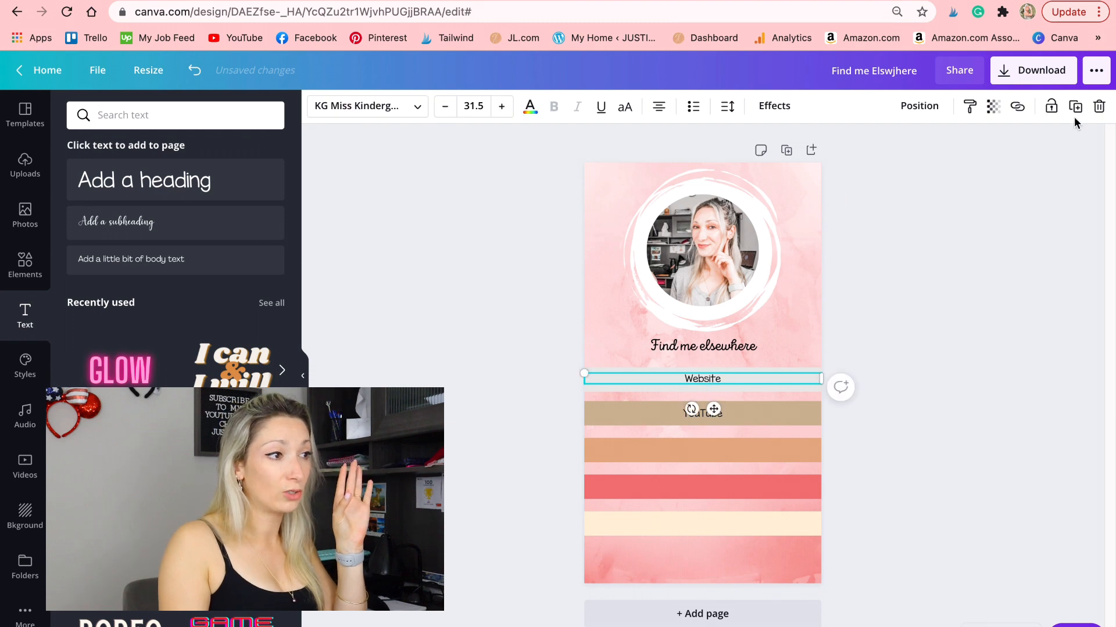
{"action": "left_click", "coordinate": [1018, 108]}
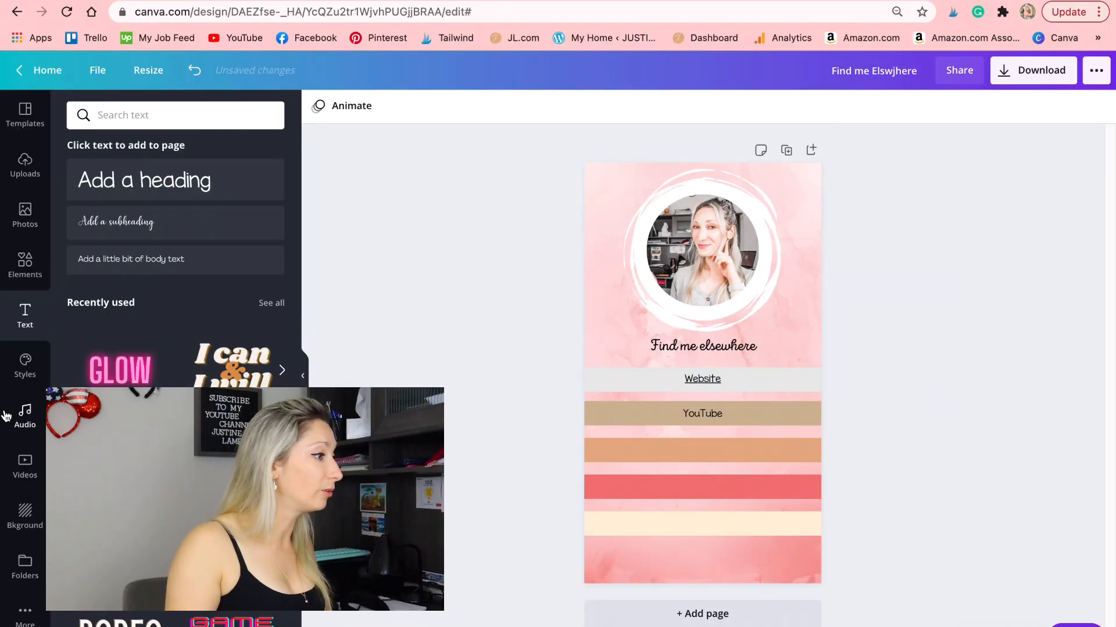
Step: Search the photo library for "png" and place the daisies cutout in the page's lower-left corner
{"action": "left_click", "coordinate": [17, 268]}
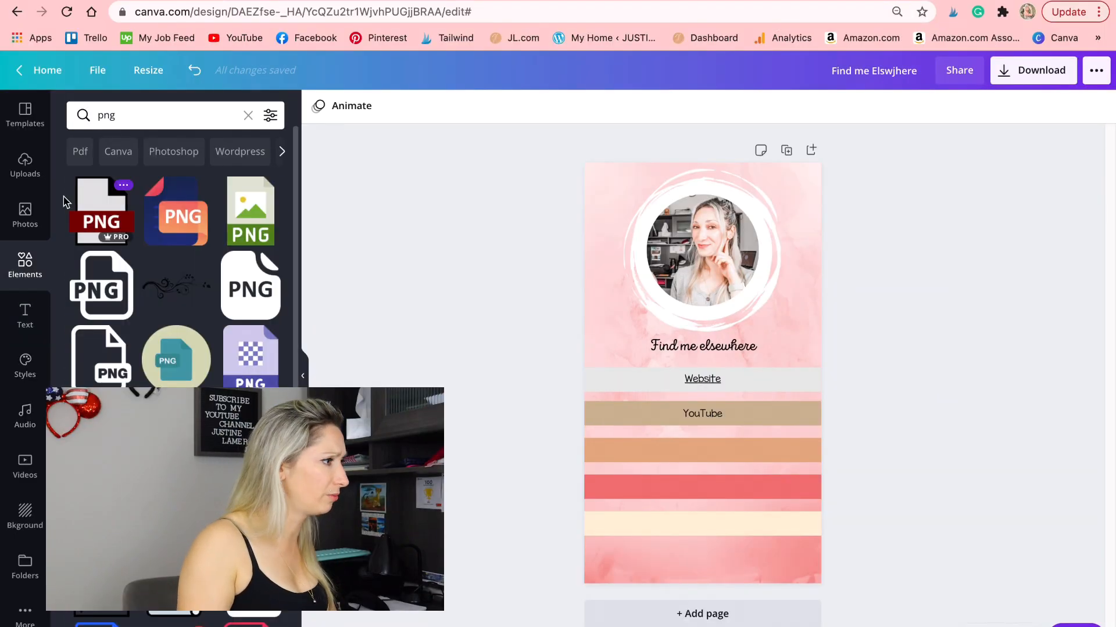
{"action": "left_click", "coordinate": [25, 215]}
{"action": "left_click", "coordinate": [136, 116]}
{"action": "type", "text": "ong"}
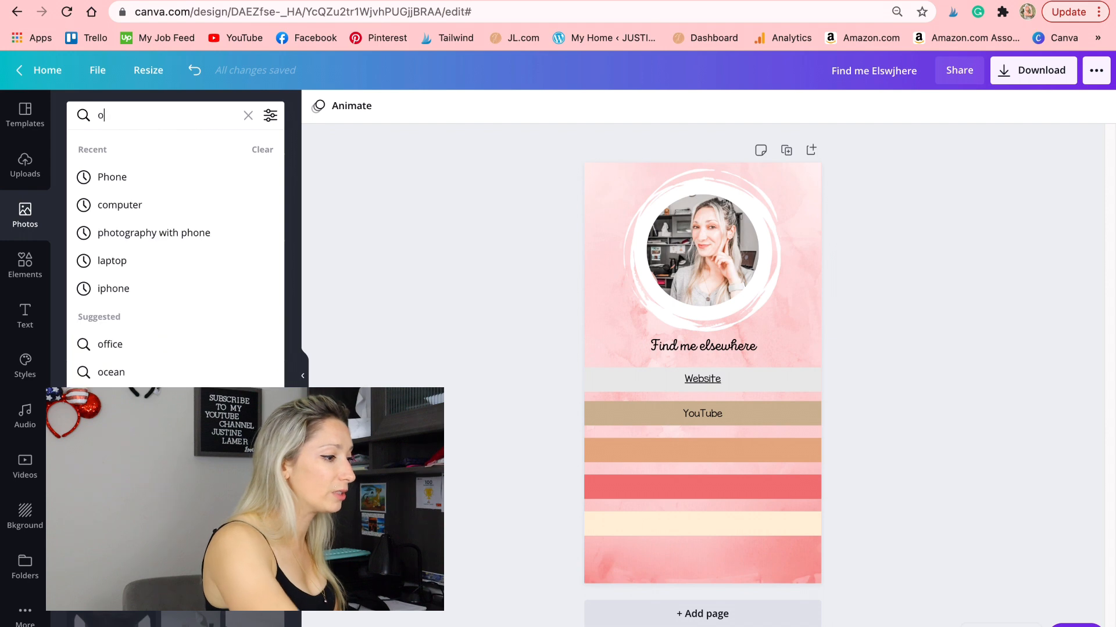
{"action": "key", "text": "BackSpace"}
{"action": "key", "text": "BackSpace"}
{"action": "key", "text": "BackSpace"}
{"action": "type", "text": "png"}
{"action": "key", "text": "Return"}
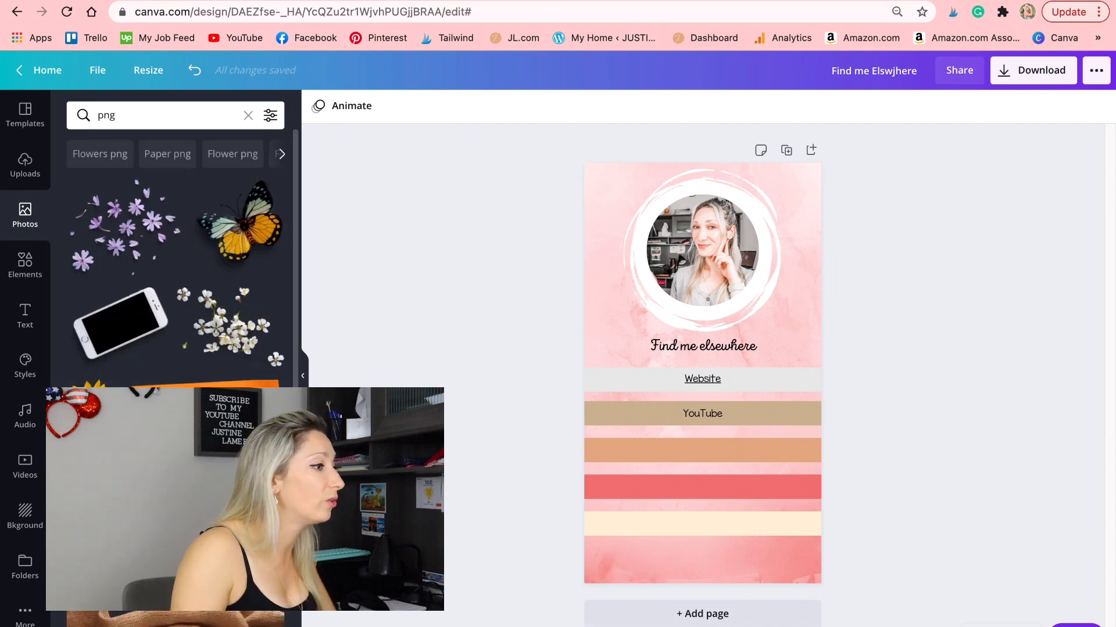
{"action": "scroll", "coordinate": [174, 262], "scroll_direction": "down", "scroll_amount": 5}
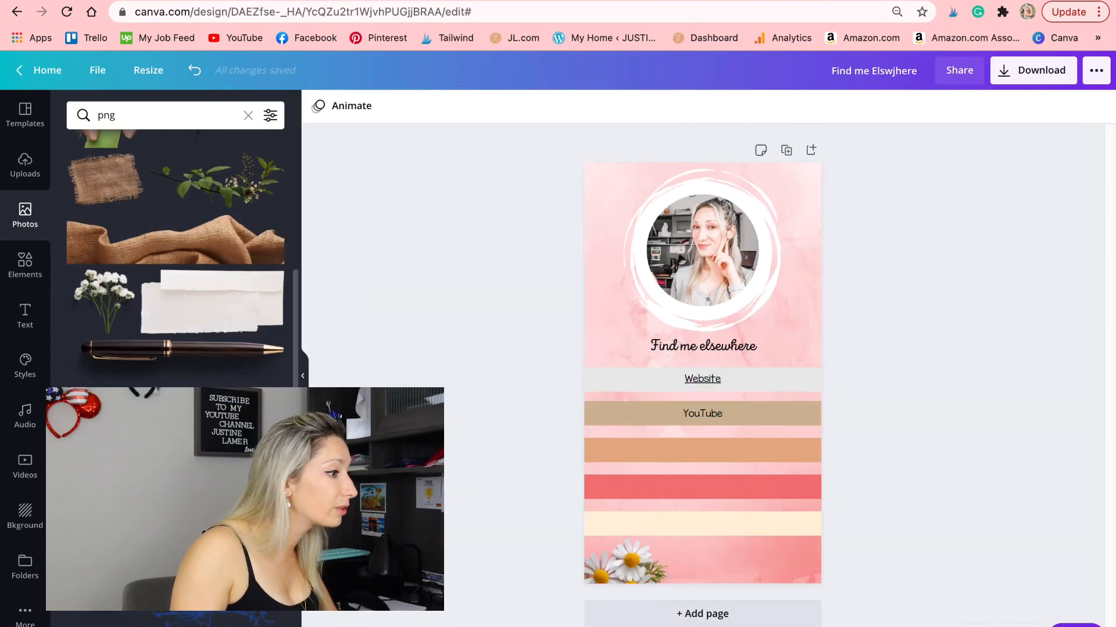
Step: Add the black coffee cup cutout over the white circle's lower-right edge, rotated so its handle points down
{"action": "scroll", "coordinate": [174, 261], "scroll_direction": "down", "scroll_amount": 5}
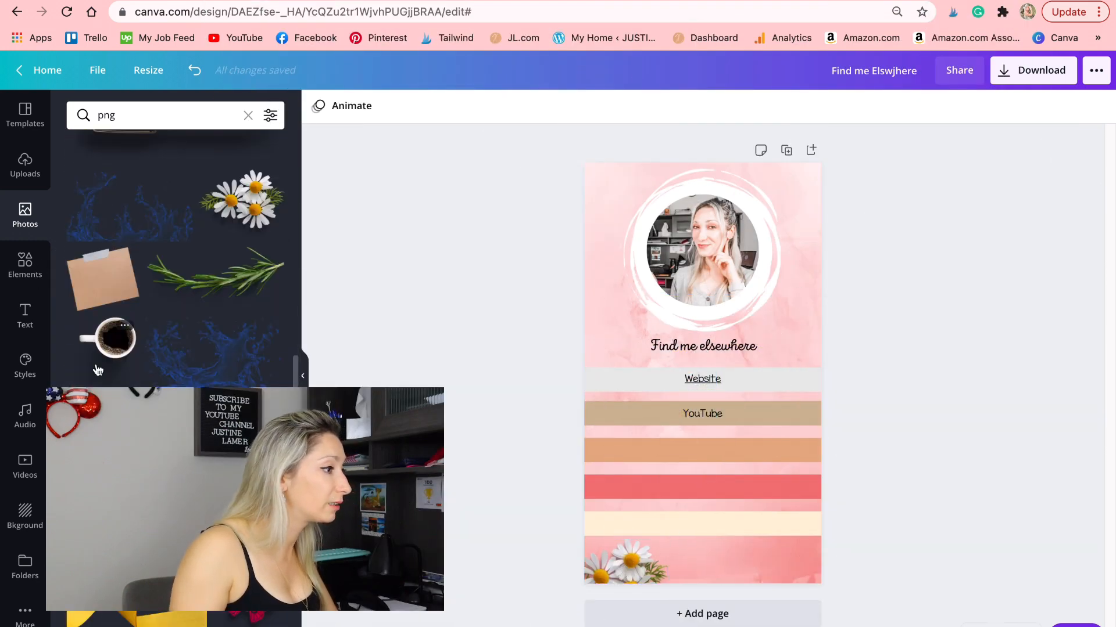
{"action": "left_click_drag", "start_coordinate": [102, 348], "coordinate": [854, 251]}
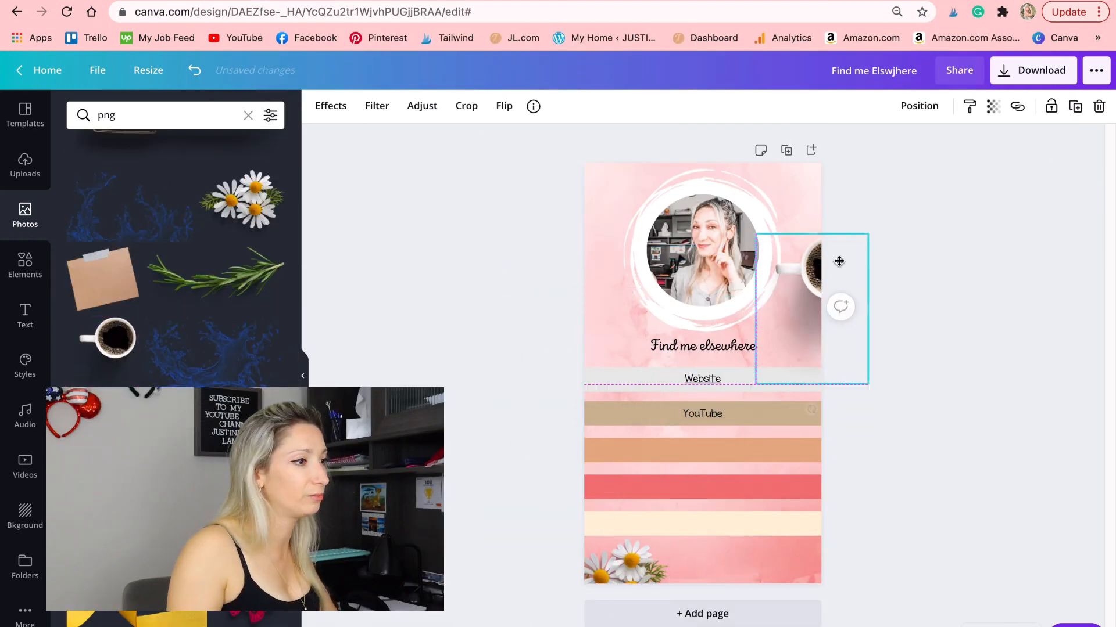
{"action": "left_click_drag", "start_coordinate": [812, 407], "coordinate": [781, 427]}
{"action": "left_click", "coordinate": [351, 326]}
{"action": "scroll", "coordinate": [174, 250], "scroll_direction": "down", "scroll_amount": 5}
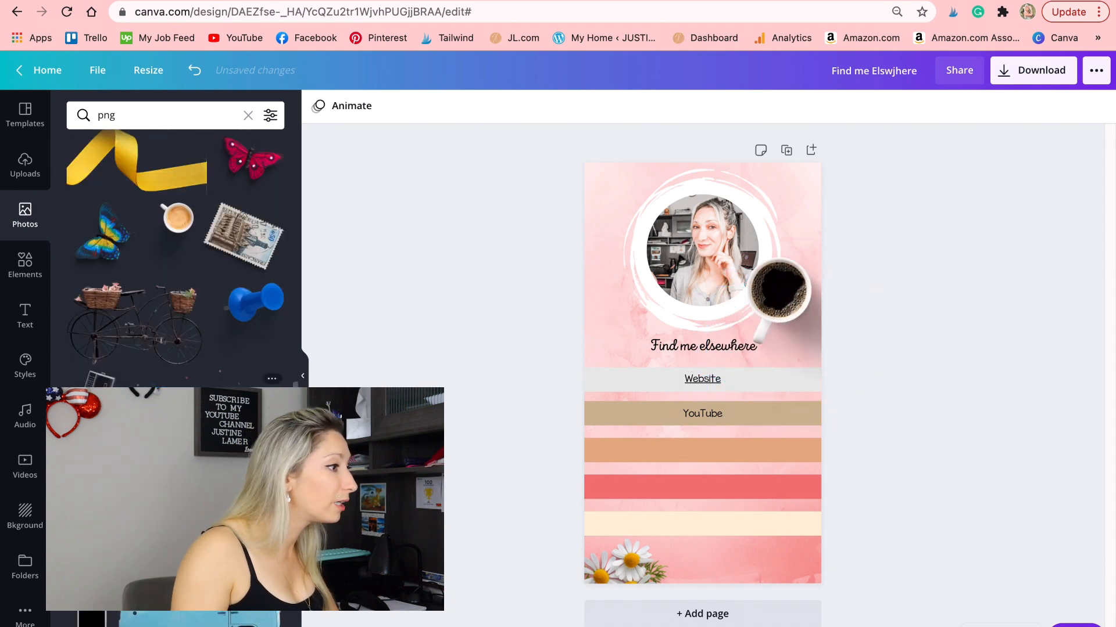
Step: Place the black camera cutout in the page's lower-right corner and move the "Website" label back to the centre of the grey strip
{"action": "left_click_drag", "start_coordinate": [105, 186], "coordinate": [773, 558]}
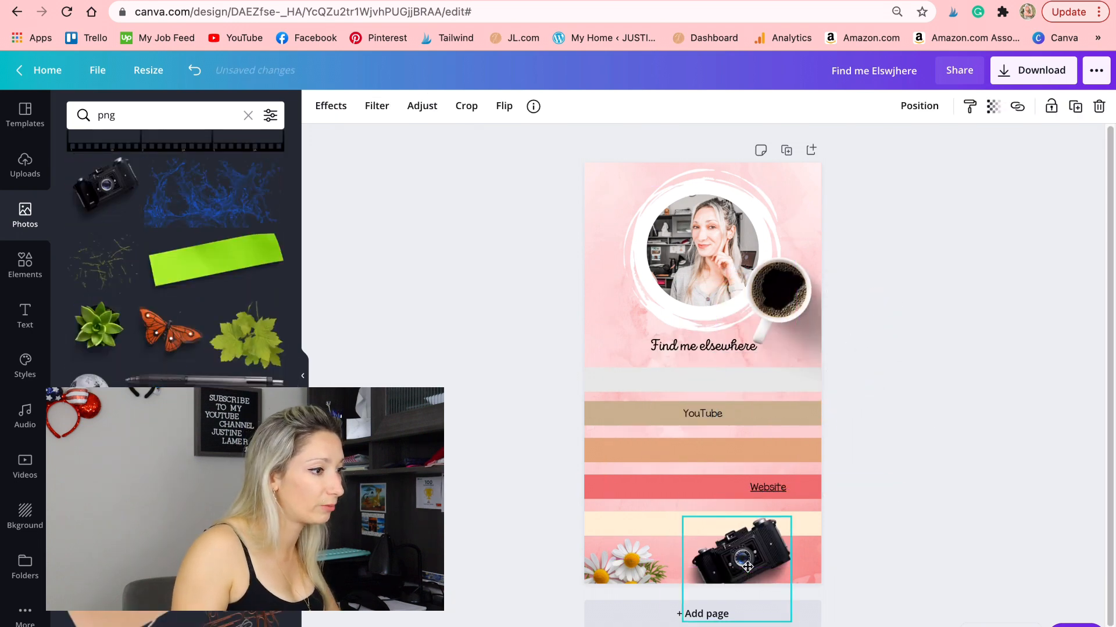
{"action": "left_click_drag", "start_coordinate": [766, 485], "coordinate": [705, 370]}
{"action": "left_click", "coordinate": [960, 323]}
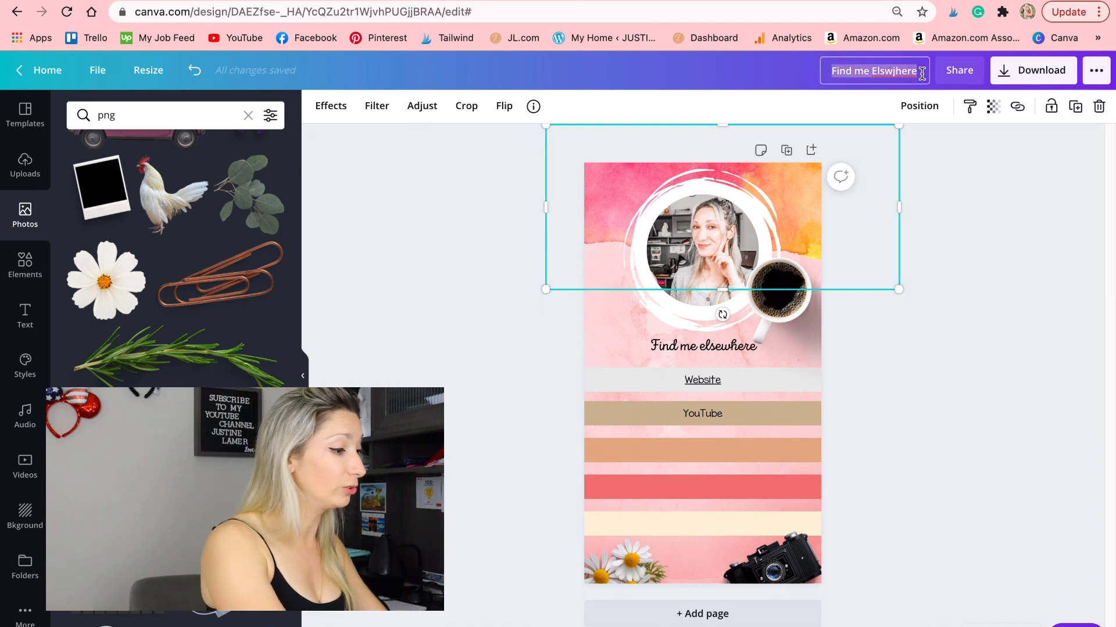
Step: Retitle the design with the creator's full name in capitals
{"action": "type", "text": "ER"}
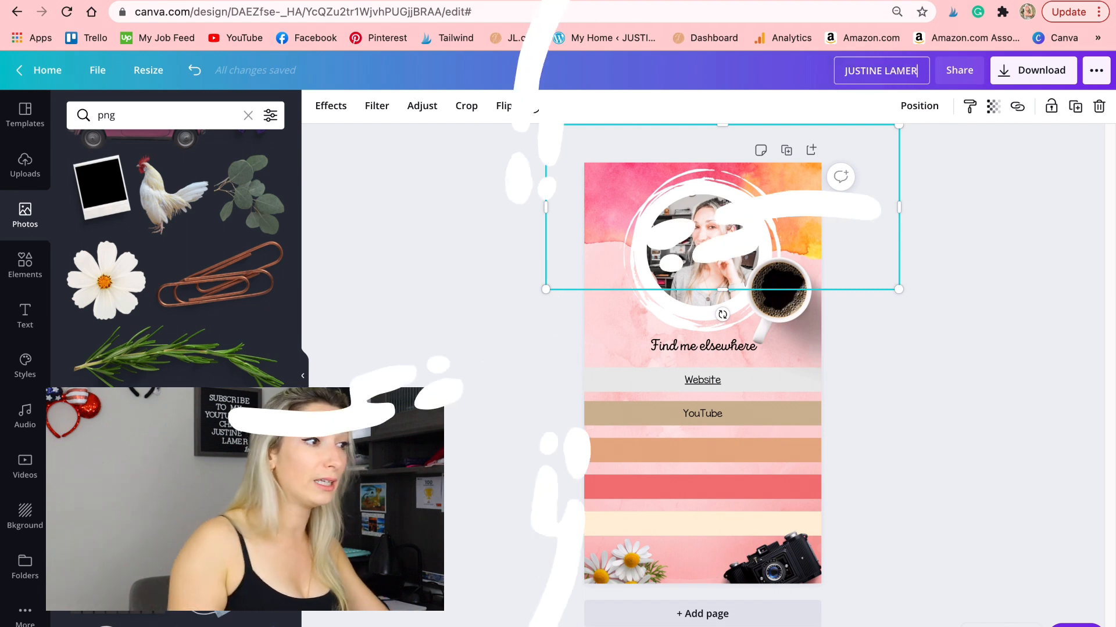
Step: Look through the design's publishing options, including the full list of print products, to find the website option
{"action": "left_click", "coordinate": [1095, 74]}
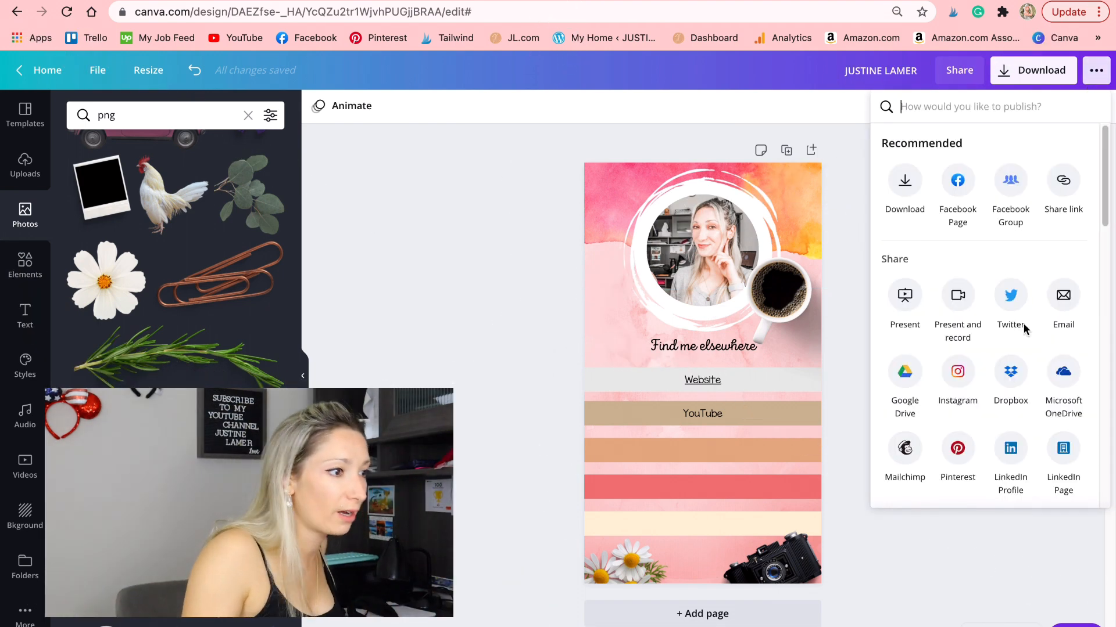
{"action": "scroll", "coordinate": [947, 312], "scroll_direction": "down", "scroll_amount": 2}
{"action": "scroll", "coordinate": [951, 306], "scroll_direction": "up", "scroll_amount": 2}
{"action": "scroll", "coordinate": [897, 280], "scroll_direction": "down", "scroll_amount": 3}
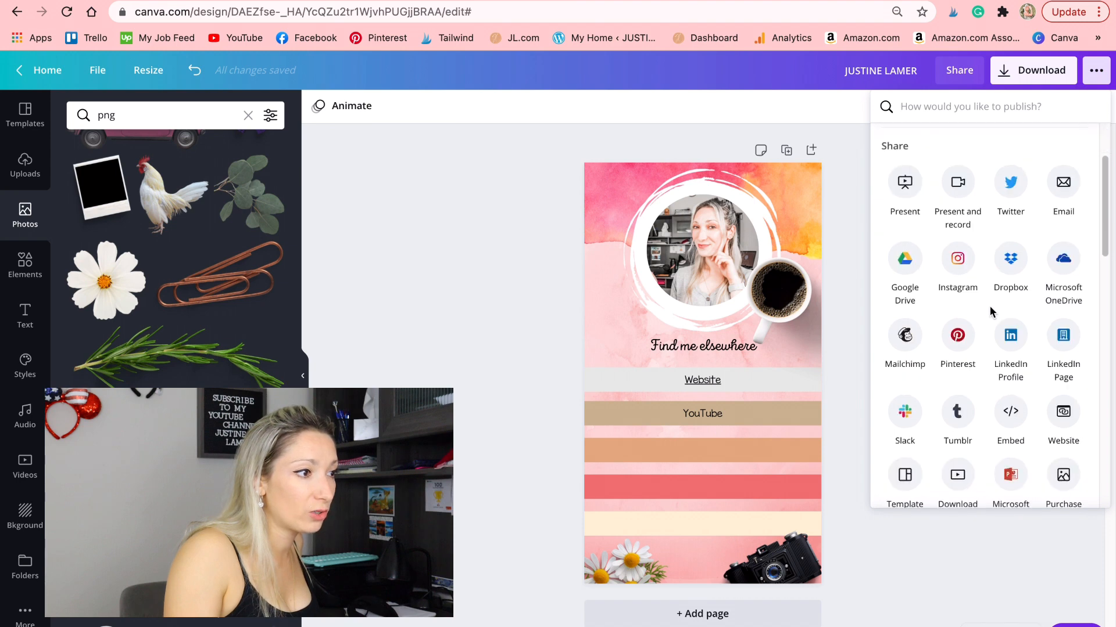
{"action": "scroll", "coordinate": [989, 305], "scroll_direction": "up", "scroll_amount": 1}
{"action": "scroll", "coordinate": [1011, 326], "scroll_direction": "up", "scroll_amount": 2}
{"action": "scroll", "coordinate": [1064, 401], "scroll_direction": "down", "scroll_amount": 5}
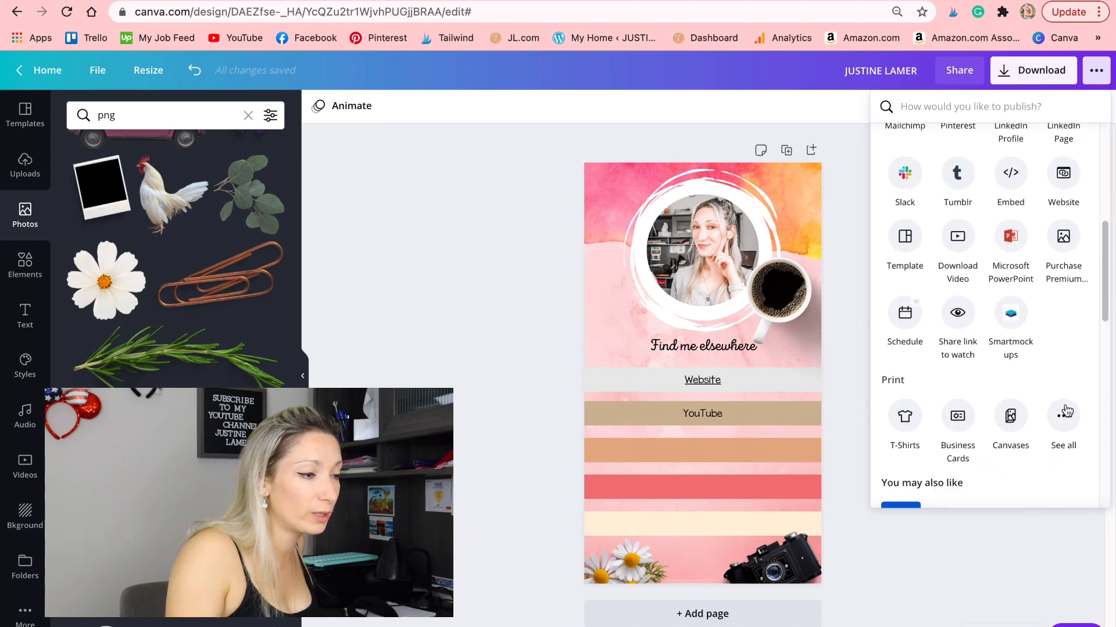
{"action": "left_click", "coordinate": [1054, 429]}
{"action": "scroll", "coordinate": [1016, 459], "scroll_direction": "down", "scroll_amount": 5}
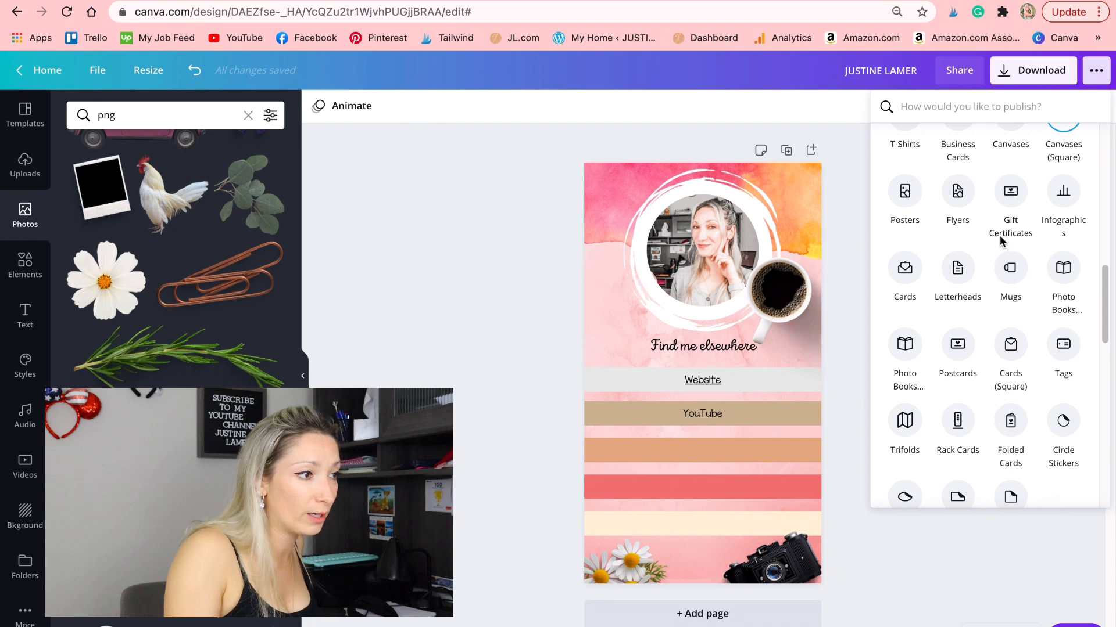
{"action": "scroll", "coordinate": [1018, 328], "scroll_direction": "up", "scroll_amount": 2}
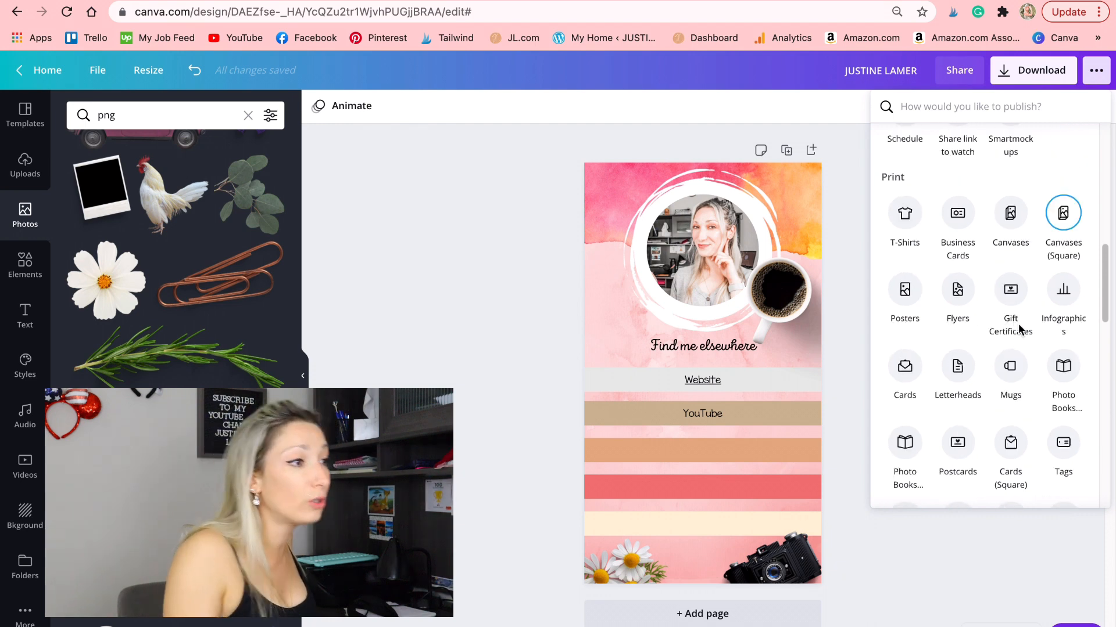
{"action": "scroll", "coordinate": [1020, 329], "scroll_direction": "up", "scroll_amount": 3}
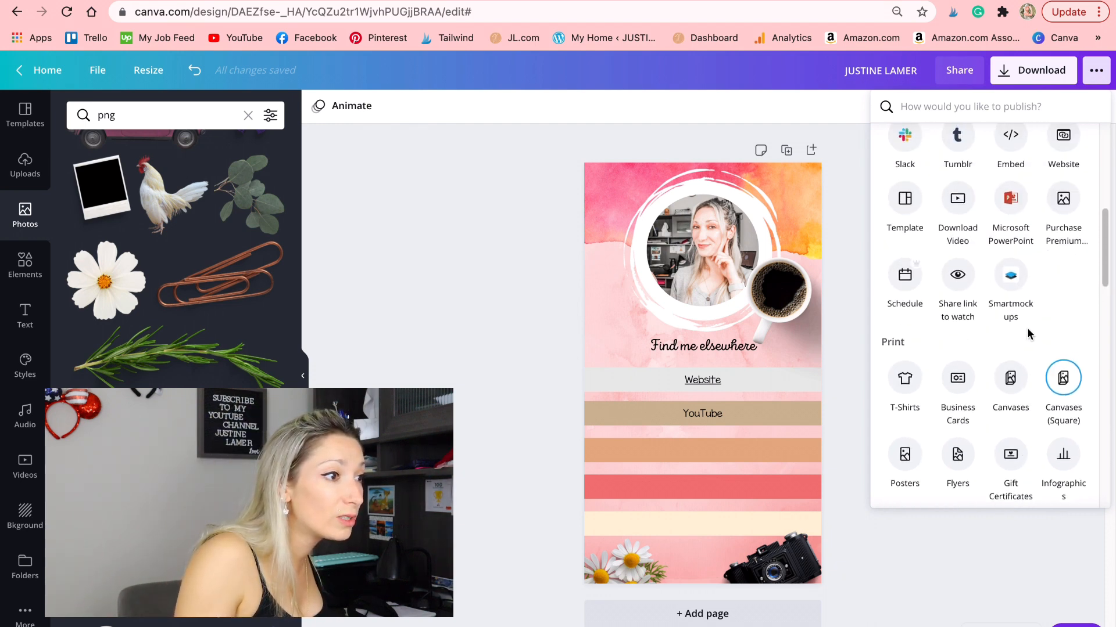
{"action": "scroll", "coordinate": [1029, 334], "scroll_direction": "up", "scroll_amount": 1}
Step: Publish the design as a website with the Scrolling web style and open the site
{"action": "left_click", "coordinate": [1063, 160]}
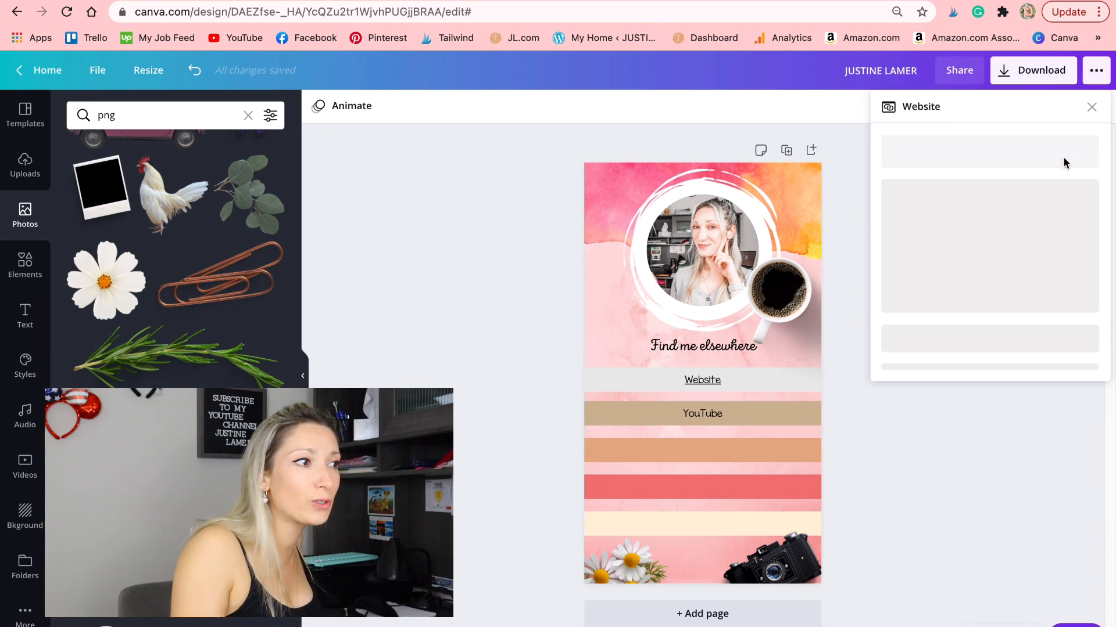
{"action": "left_click", "coordinate": [996, 356]}
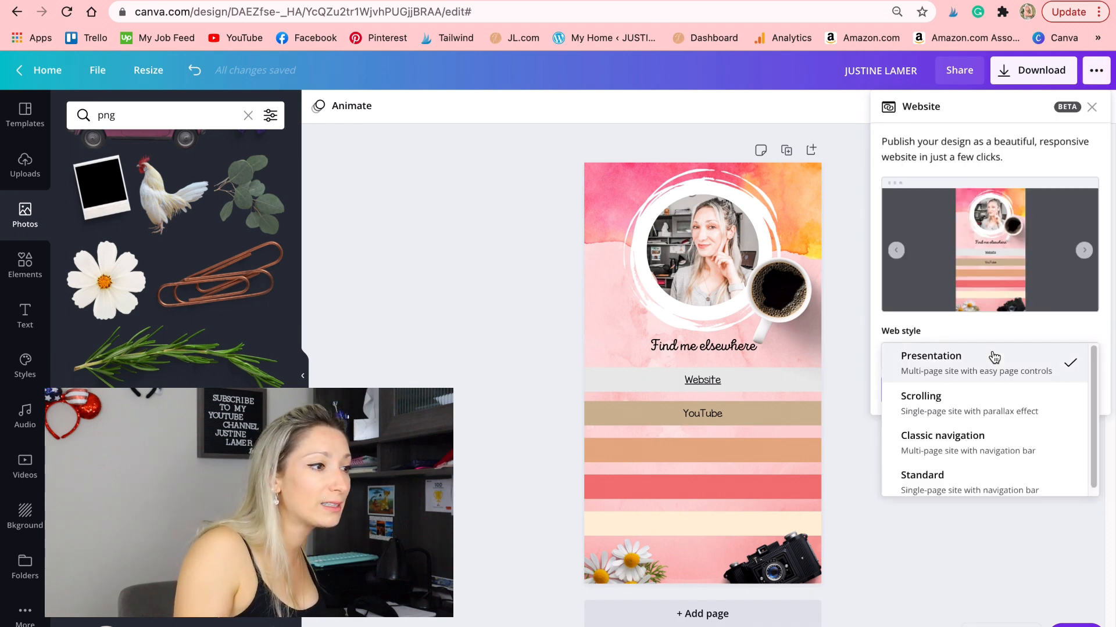
{"action": "left_click", "coordinate": [974, 414]}
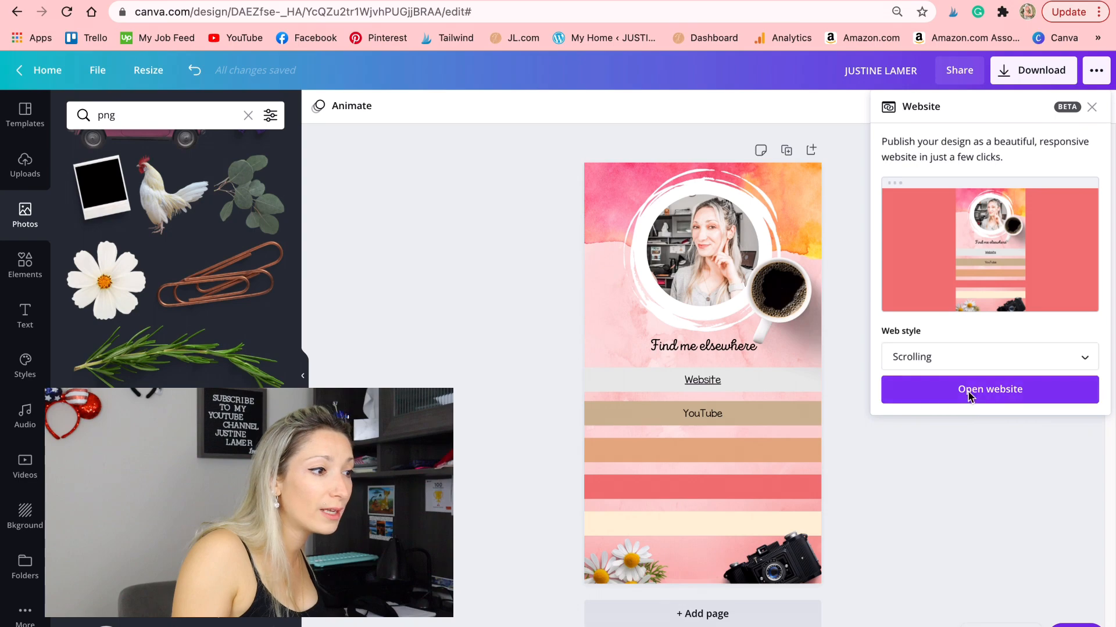
{"action": "left_click", "coordinate": [967, 390]}
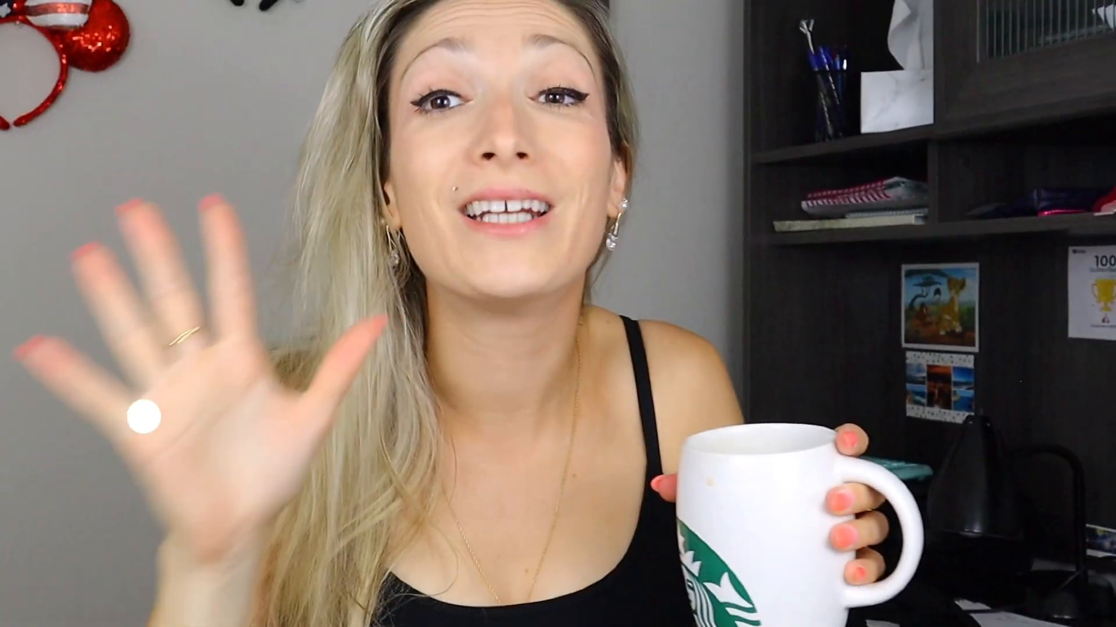